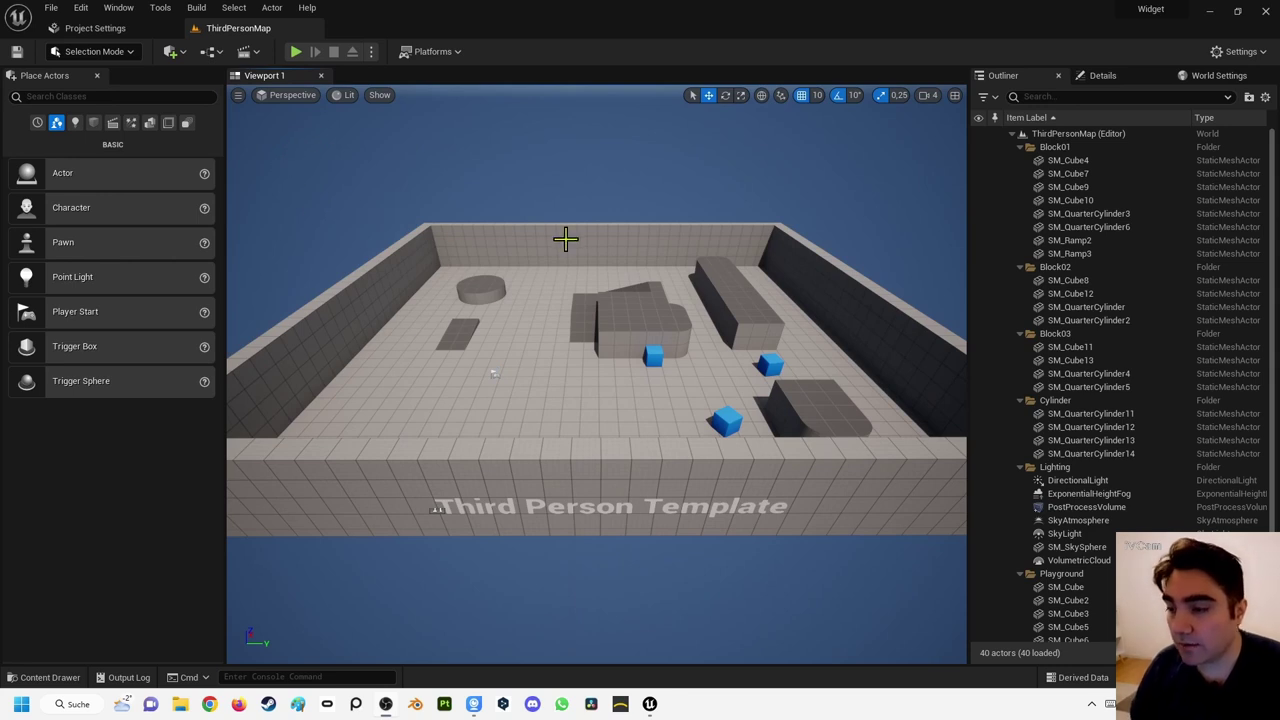
Step: Fly the camera into the room, close the Place Actors panel, and select the floor
left_click_drag(563, 237, 545, 200)
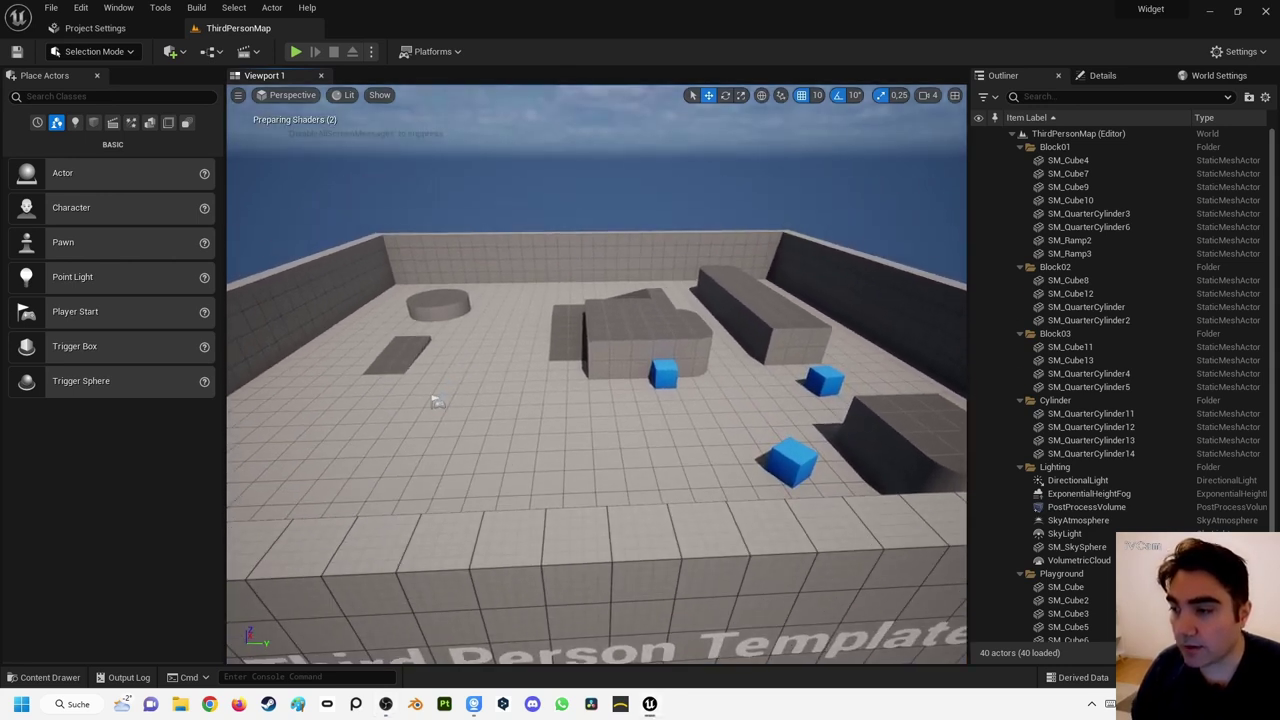
left_click_drag(526, 376, 526, 330)
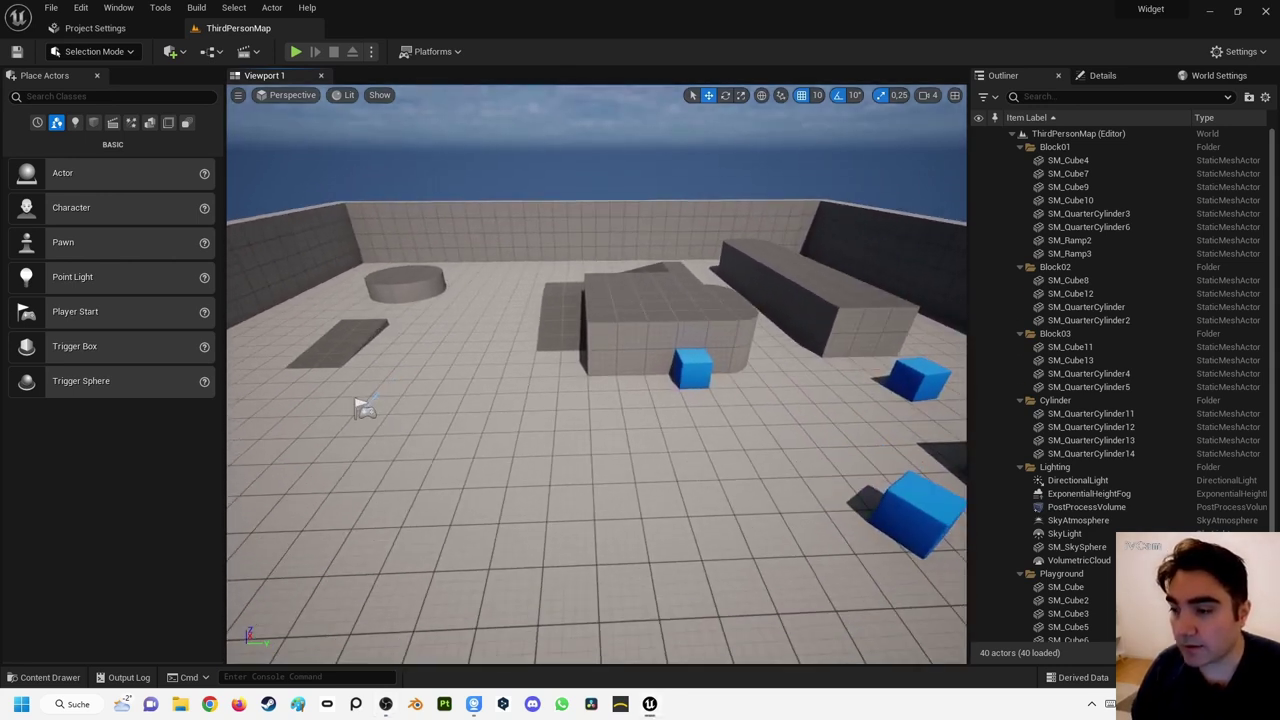
scroll(516, 354, "down", 3)
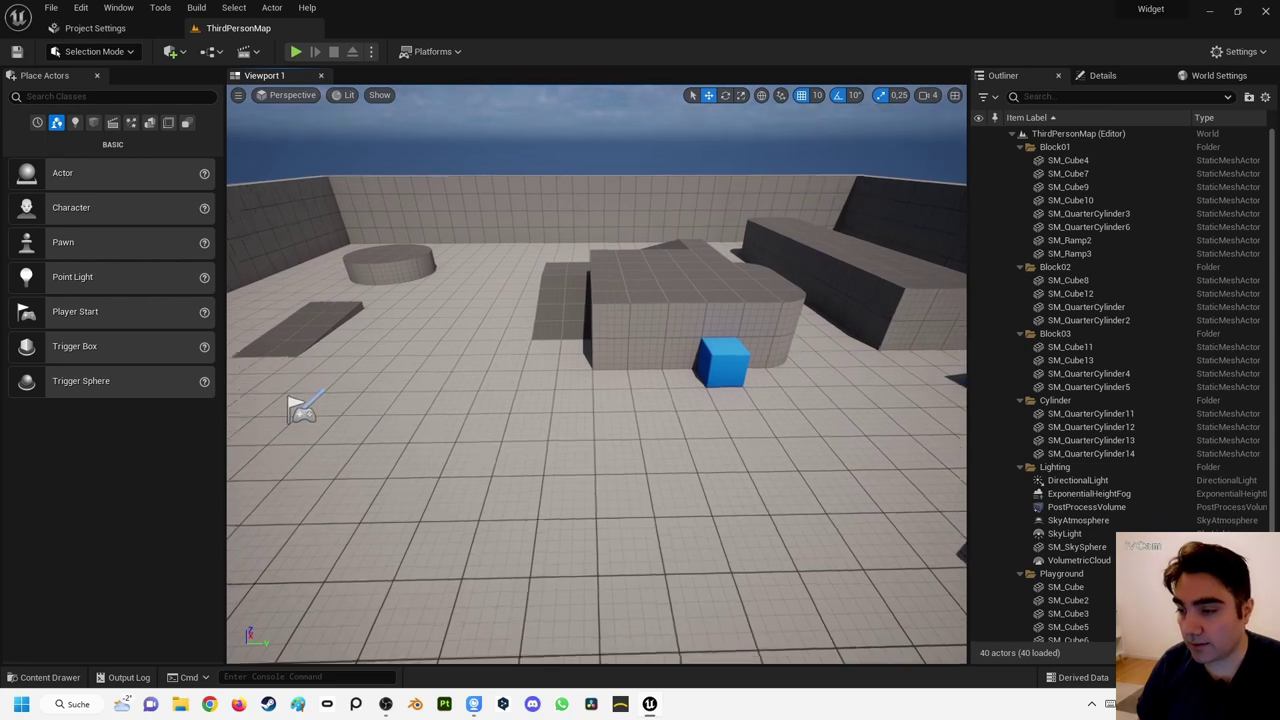
scroll(516, 354, "down", 3)
scroll(516, 354, "down", 3)
scroll(516, 354, "down", 2)
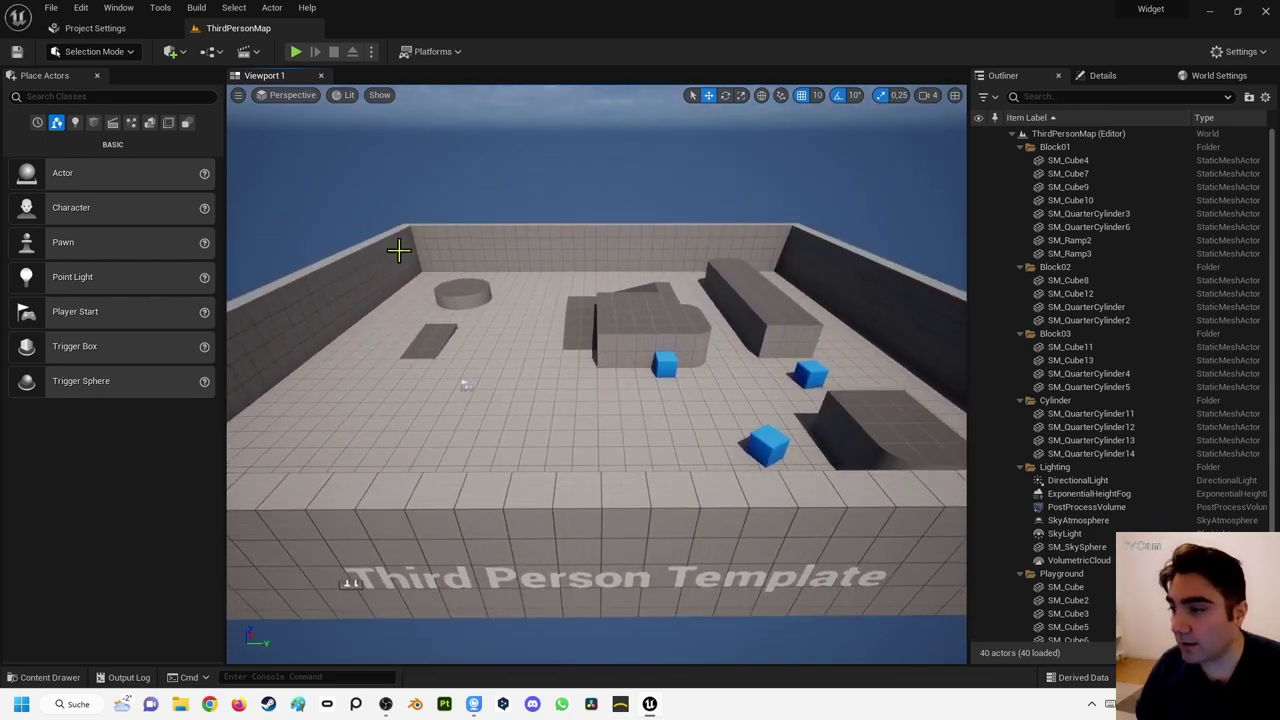
left_click(97, 76)
left_click(398, 305)
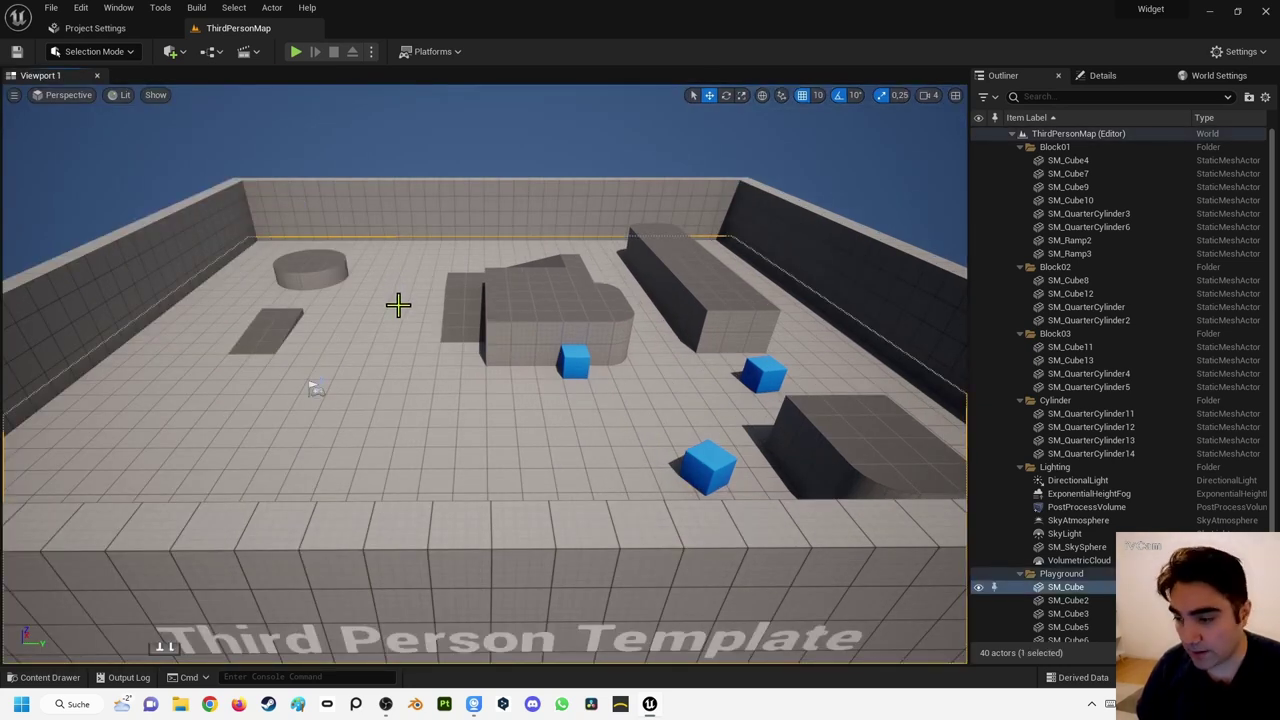
Step: In the Content Drawer, create a new folder named HUD inside Content
key("ctrl+space")
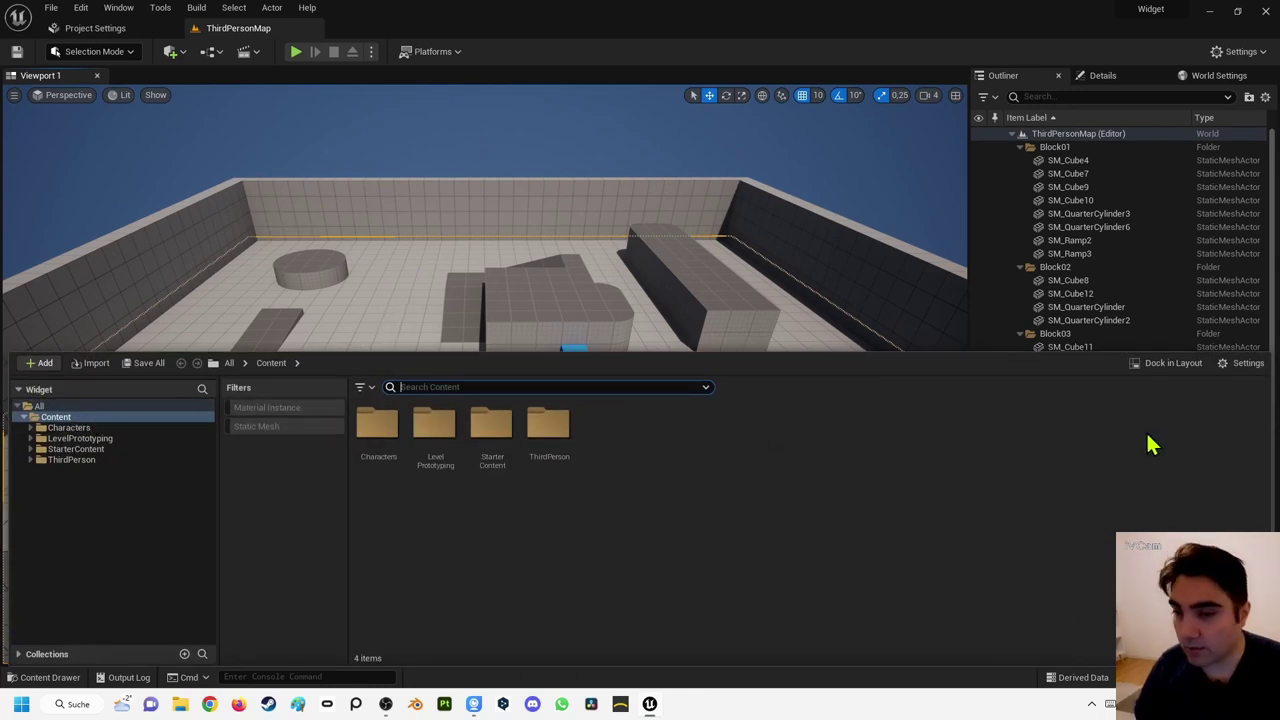
left_click(54, 420)
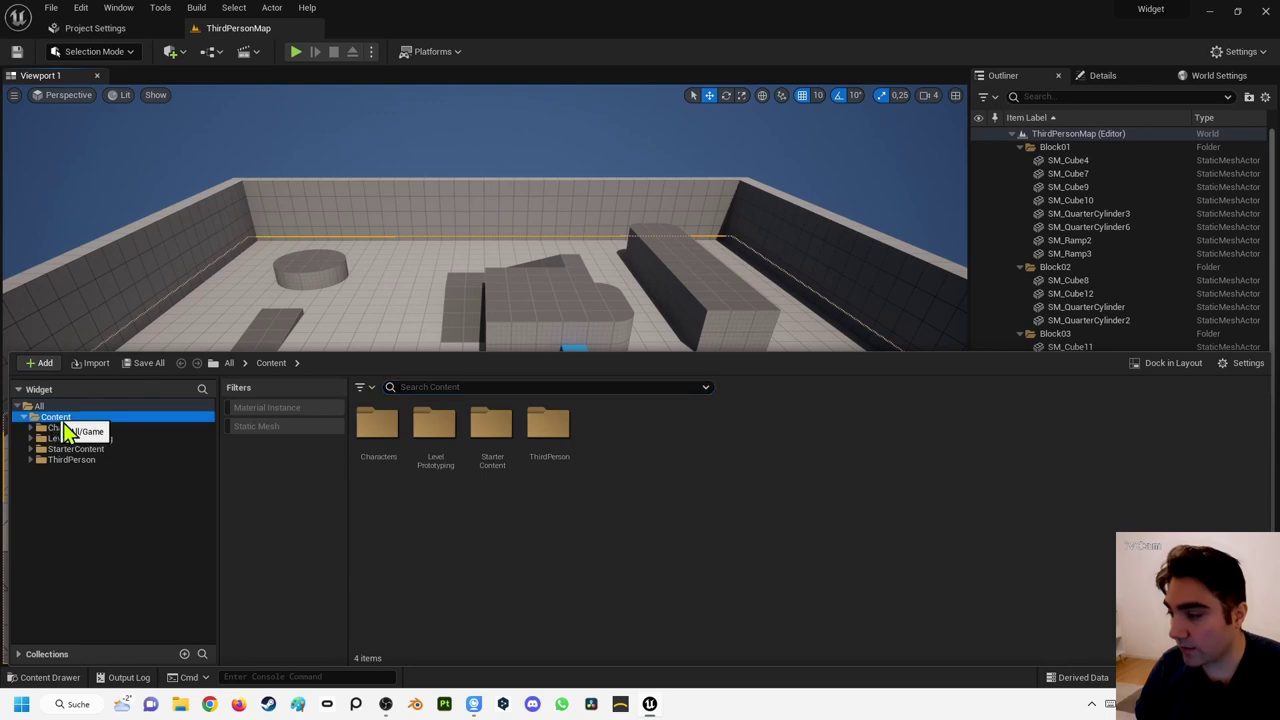
right_click(633, 457)
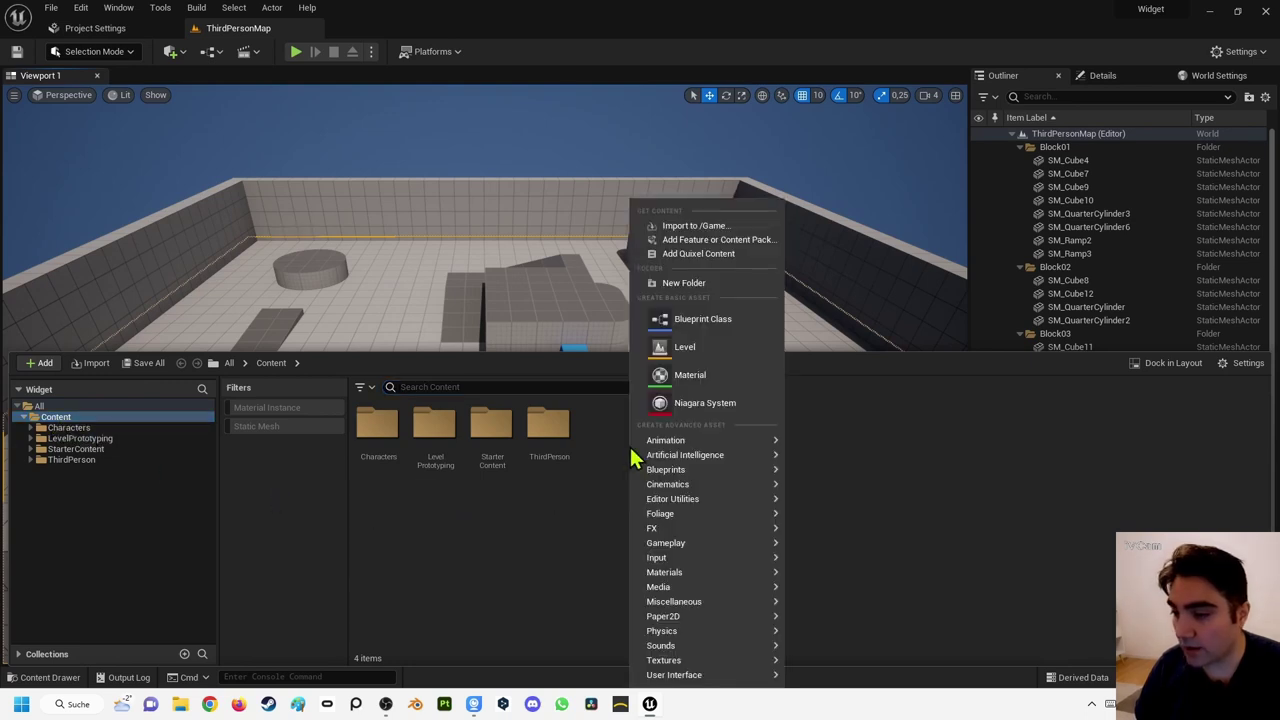
left_click(660, 284)
type("HUD")
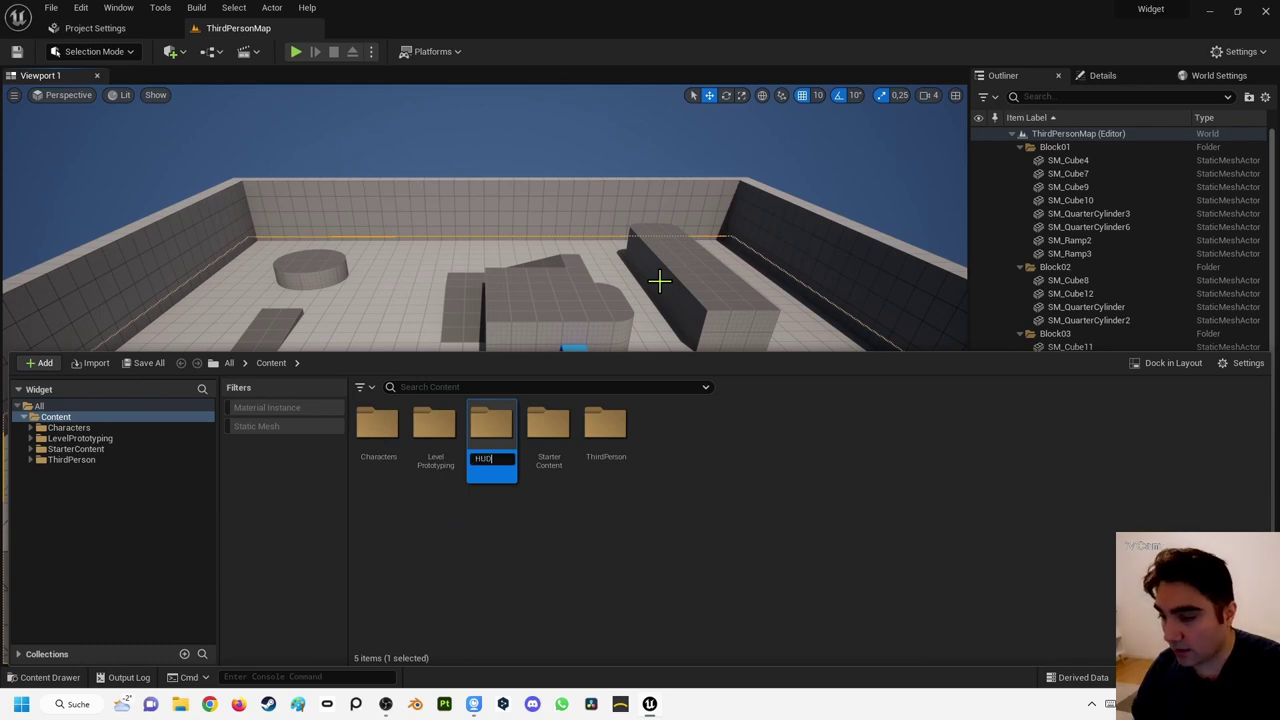
key("Return")
key("Return")
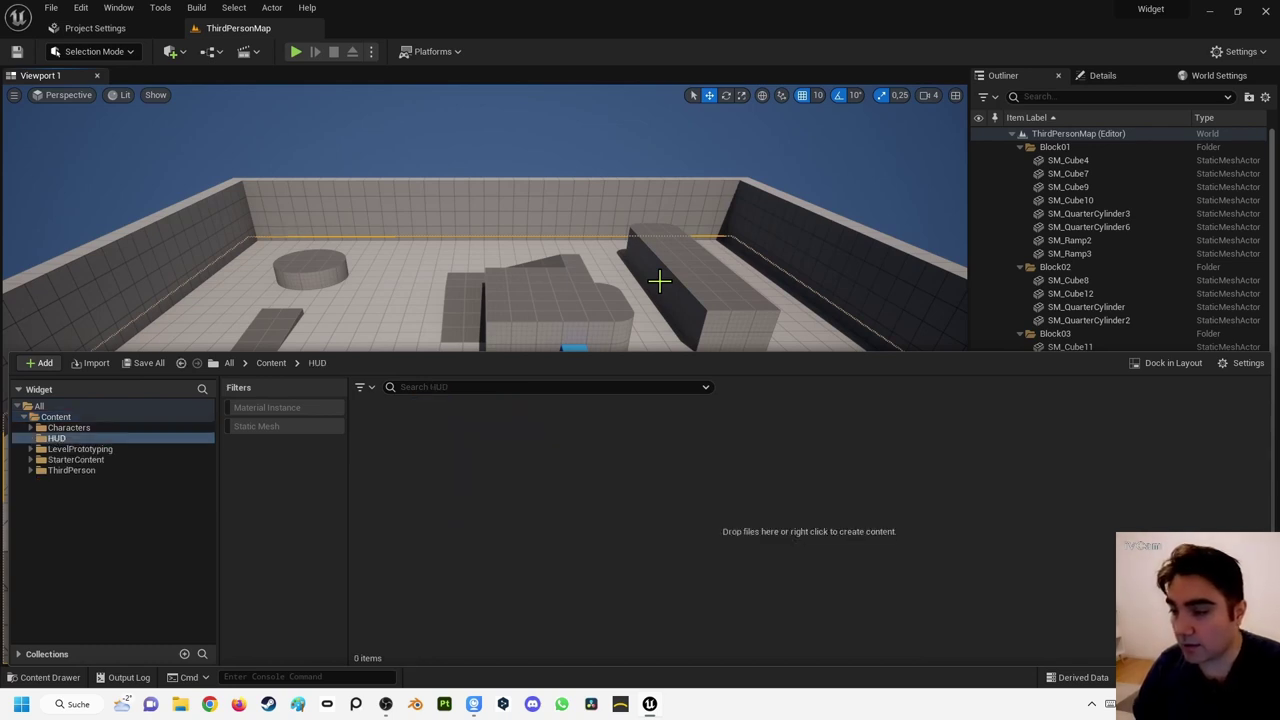
Step: Bring up the create-asset menu inside HUD and reach its User Interface options
right_click(431, 457)
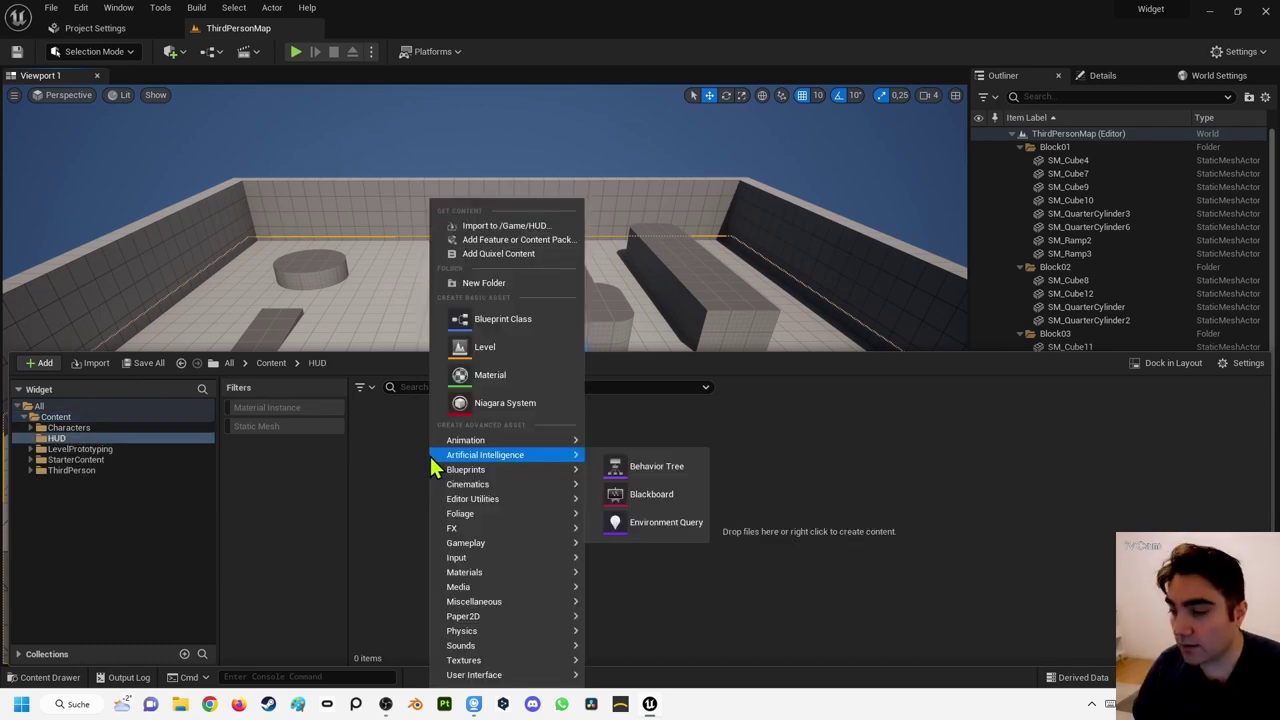
left_click(416, 432)
right_click(418, 425)
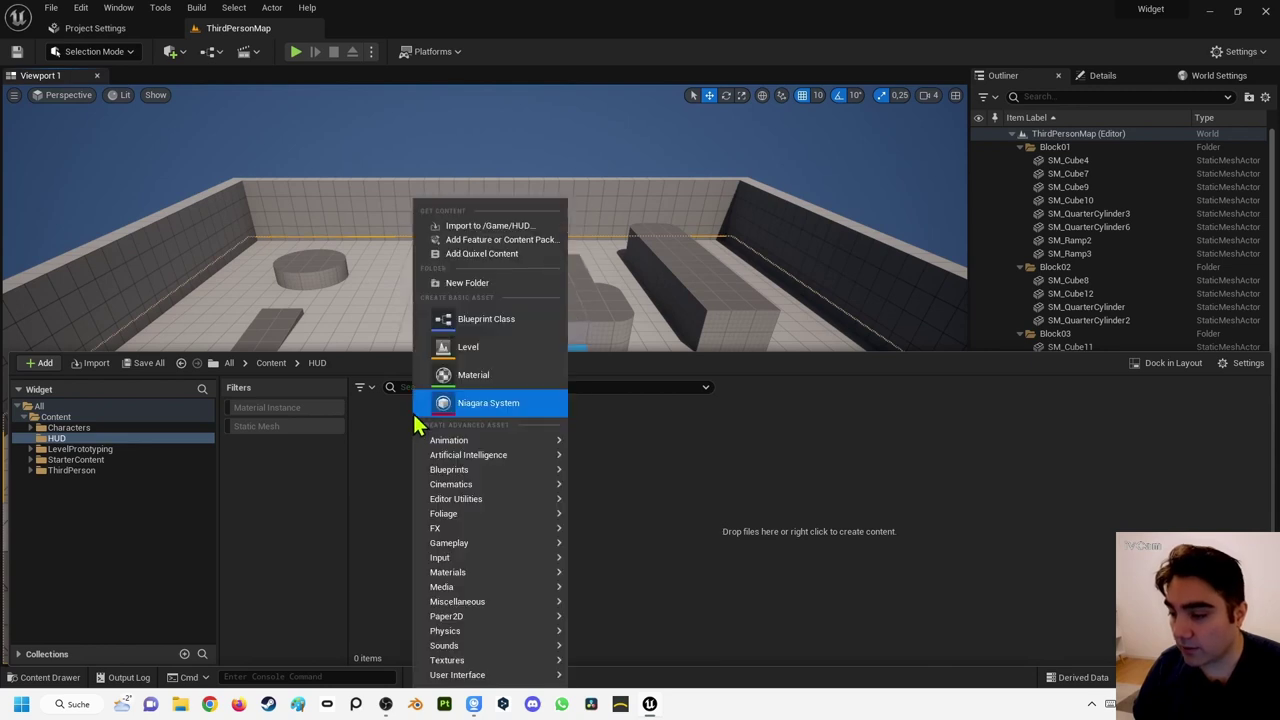
mouse_move(468, 679)
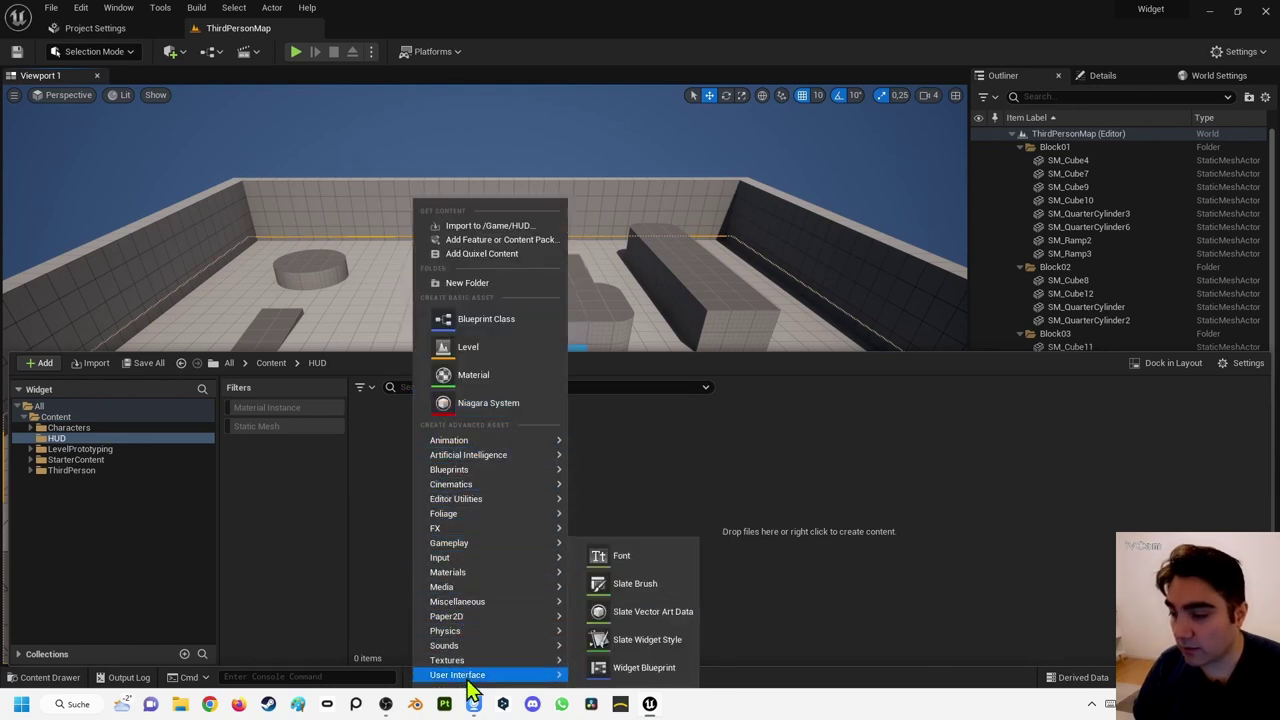
Step: Create a Widget Blueprint with User Widget as root and name it WBP_HUD
left_click(627, 668)
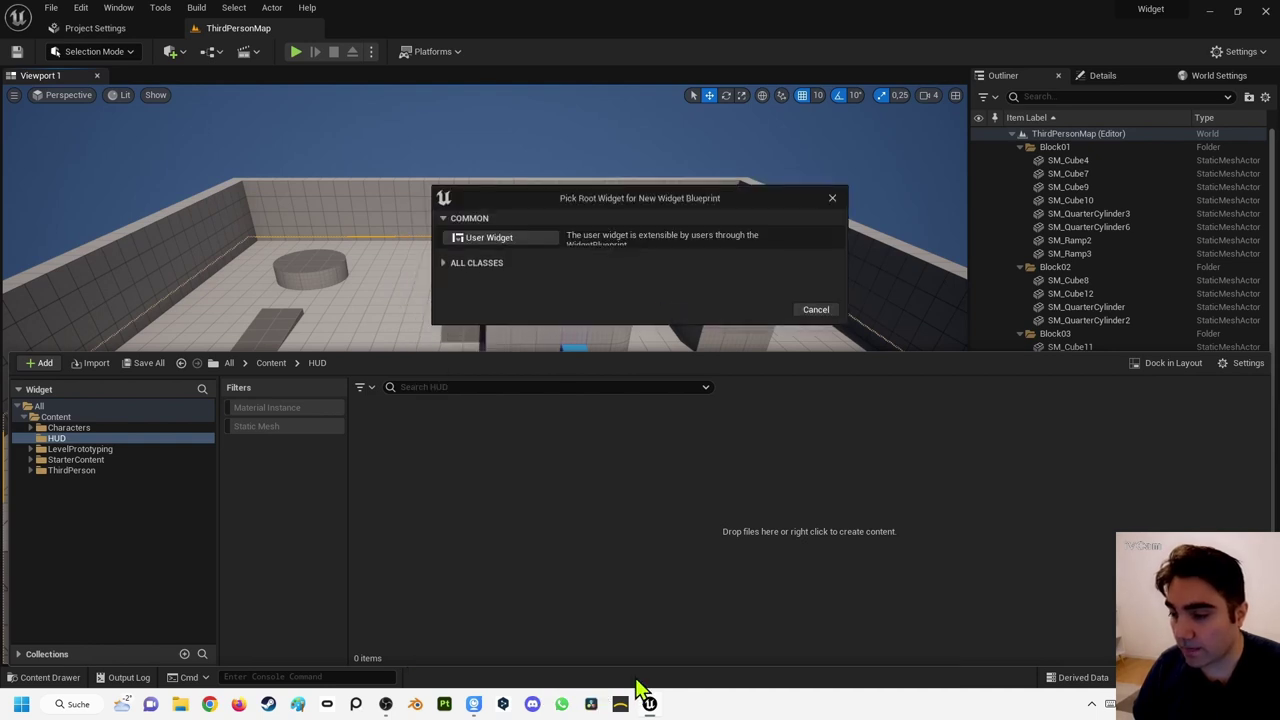
left_click(500, 241)
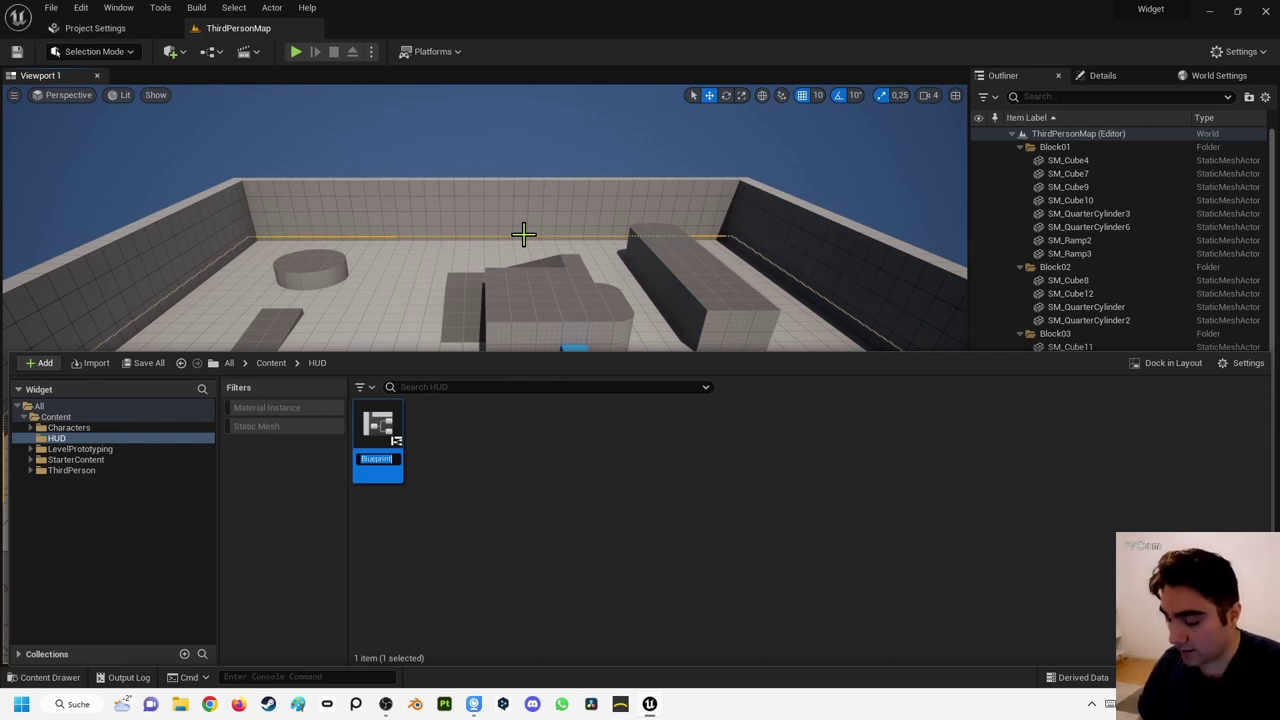
type("W")
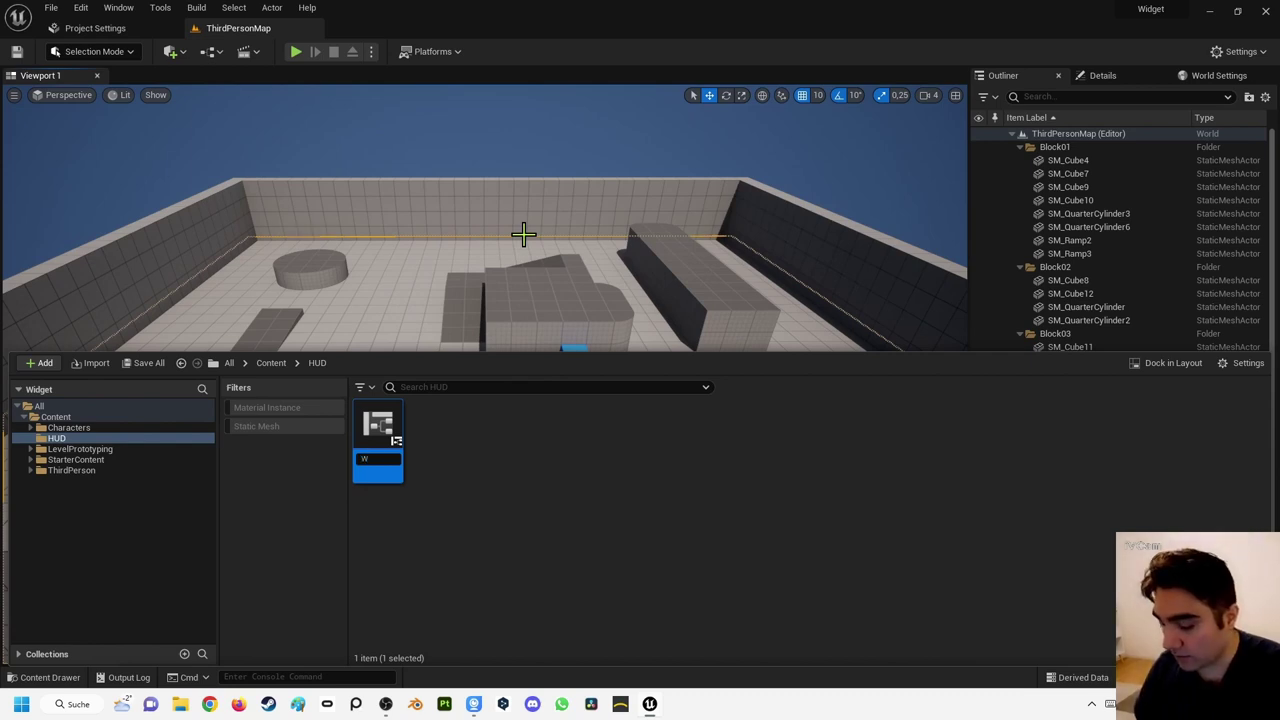
type("BP_HUD")
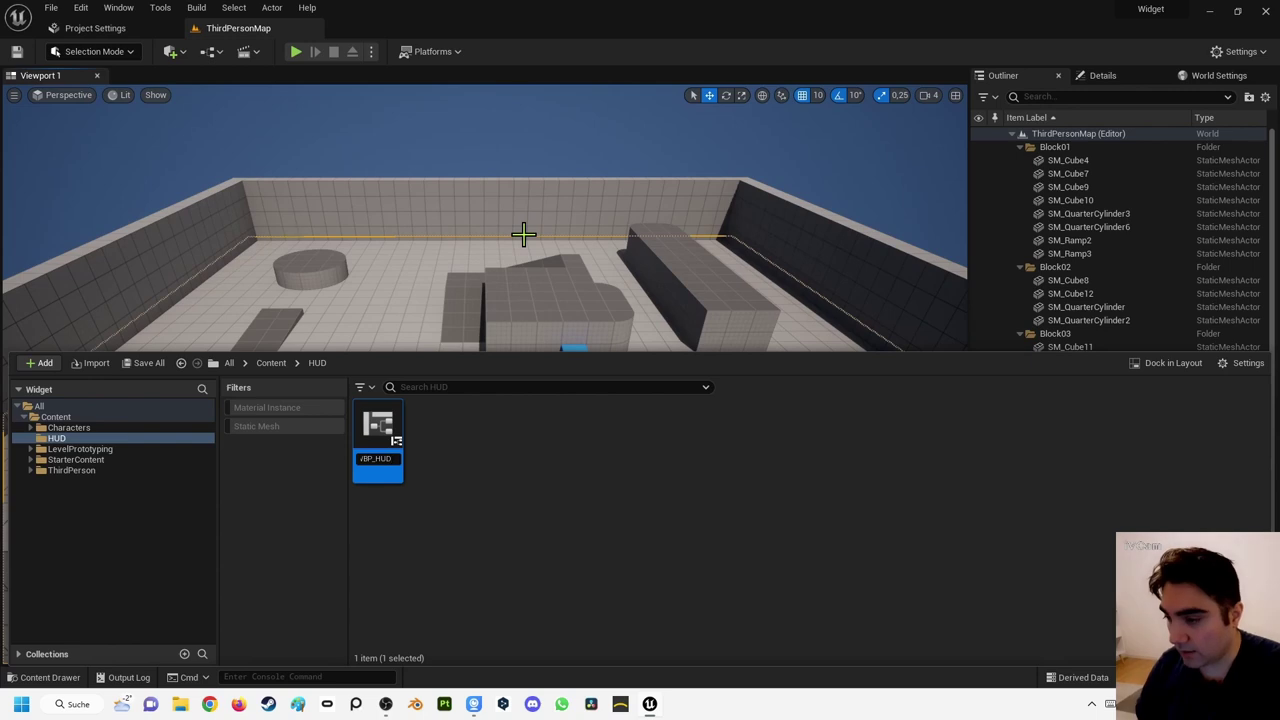
key("Return")
key("Return")
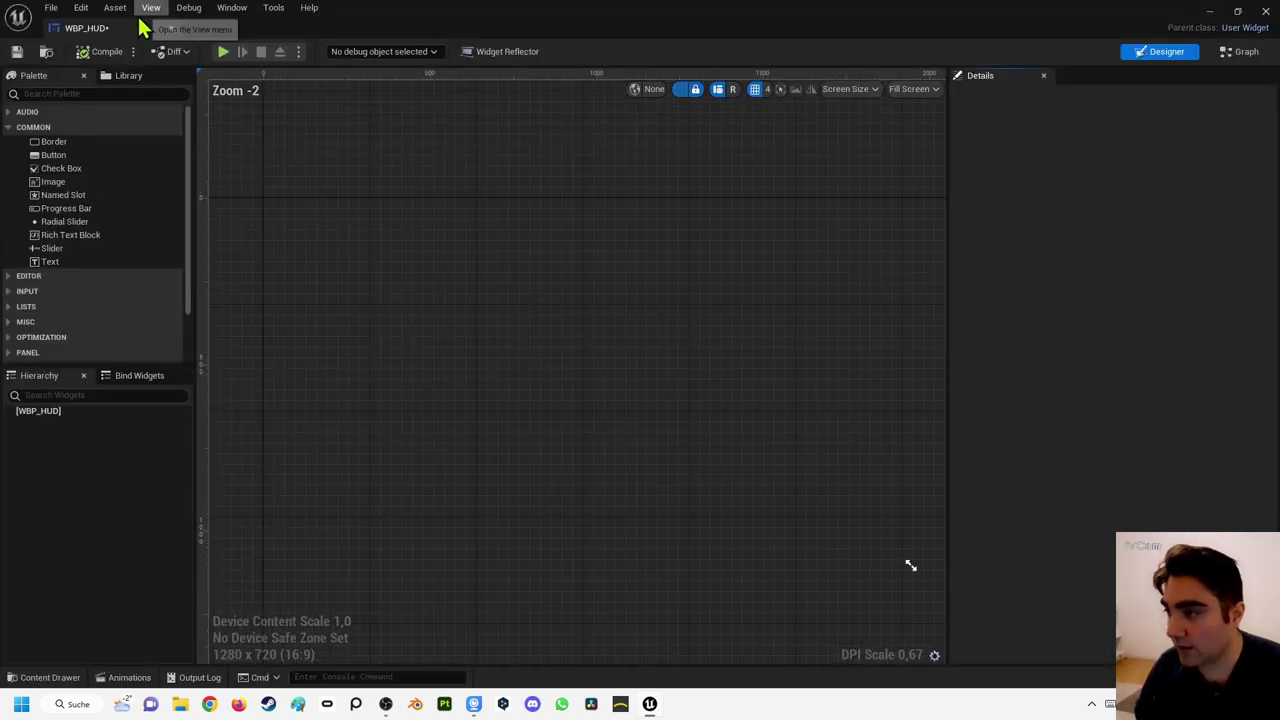
Step: Dock the WBP_HUD tab next to ThirdPersonMap, peek at its Graph, and return to Designer
left_click_drag(143, 28, 386, 34)
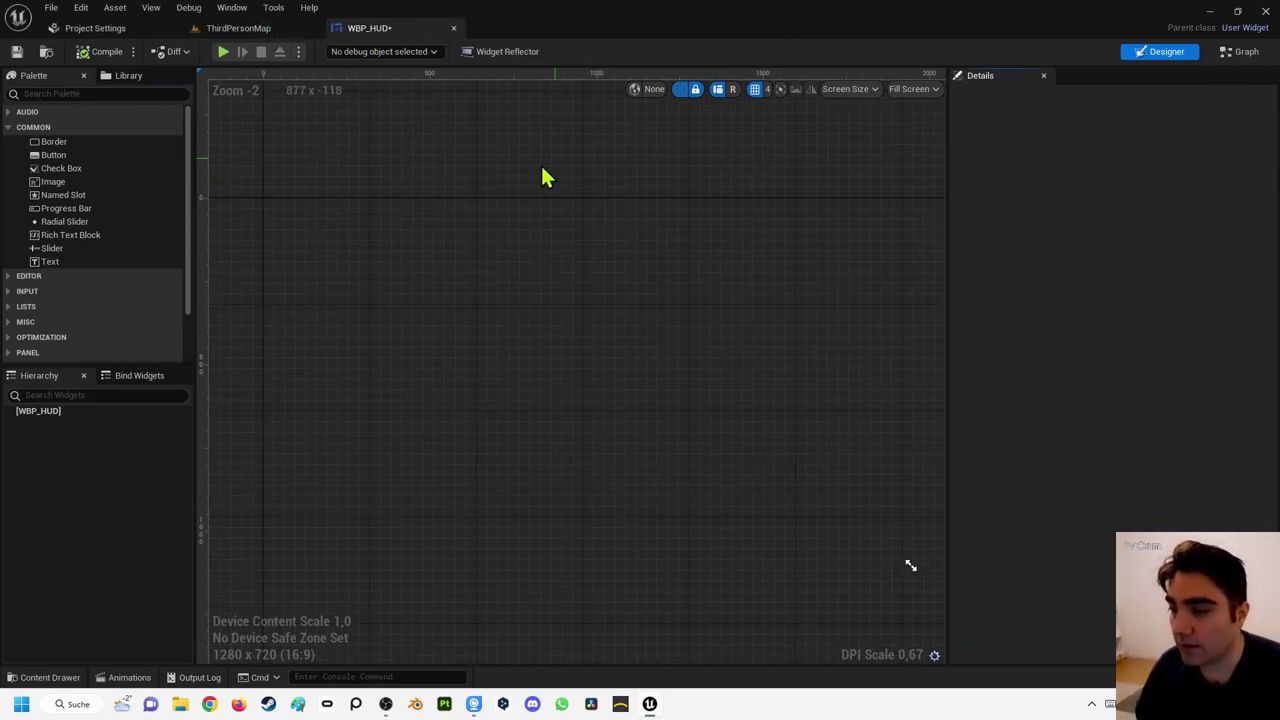
right_click_drag(452, 172, 470, 240)
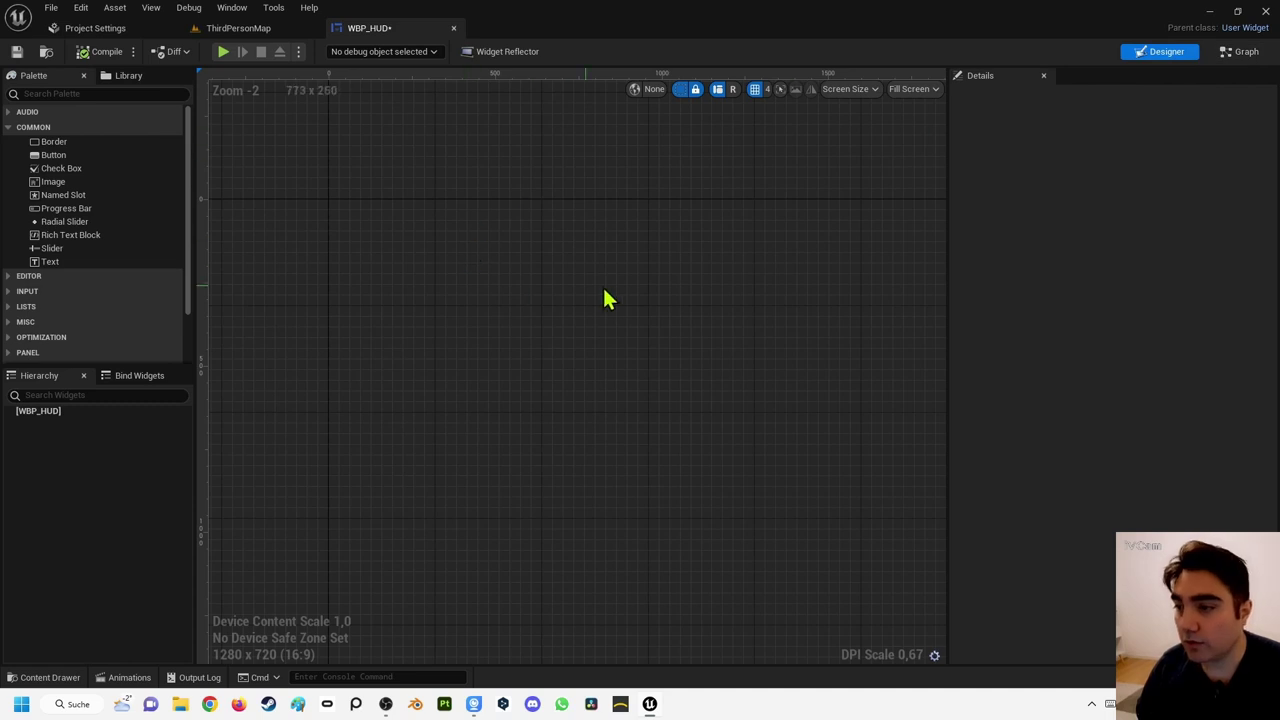
left_click(1240, 55)
right_click_drag(1013, 403, 665, 378)
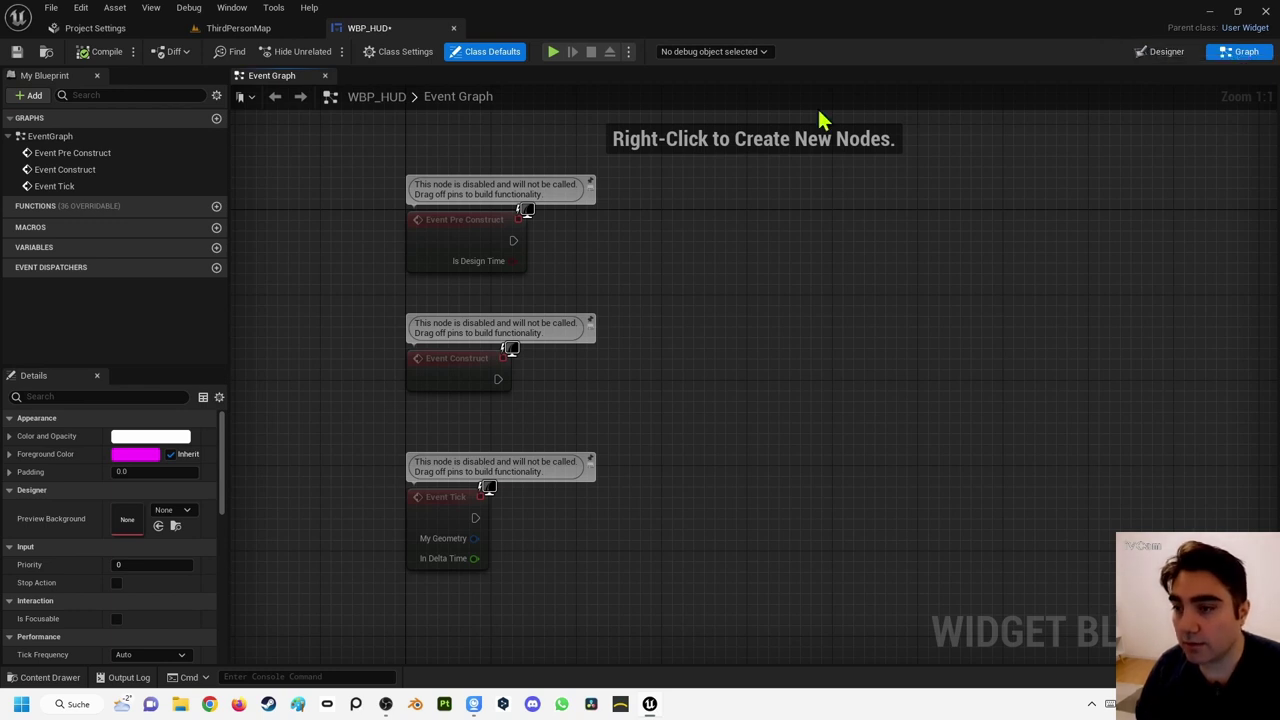
left_click(1158, 53)
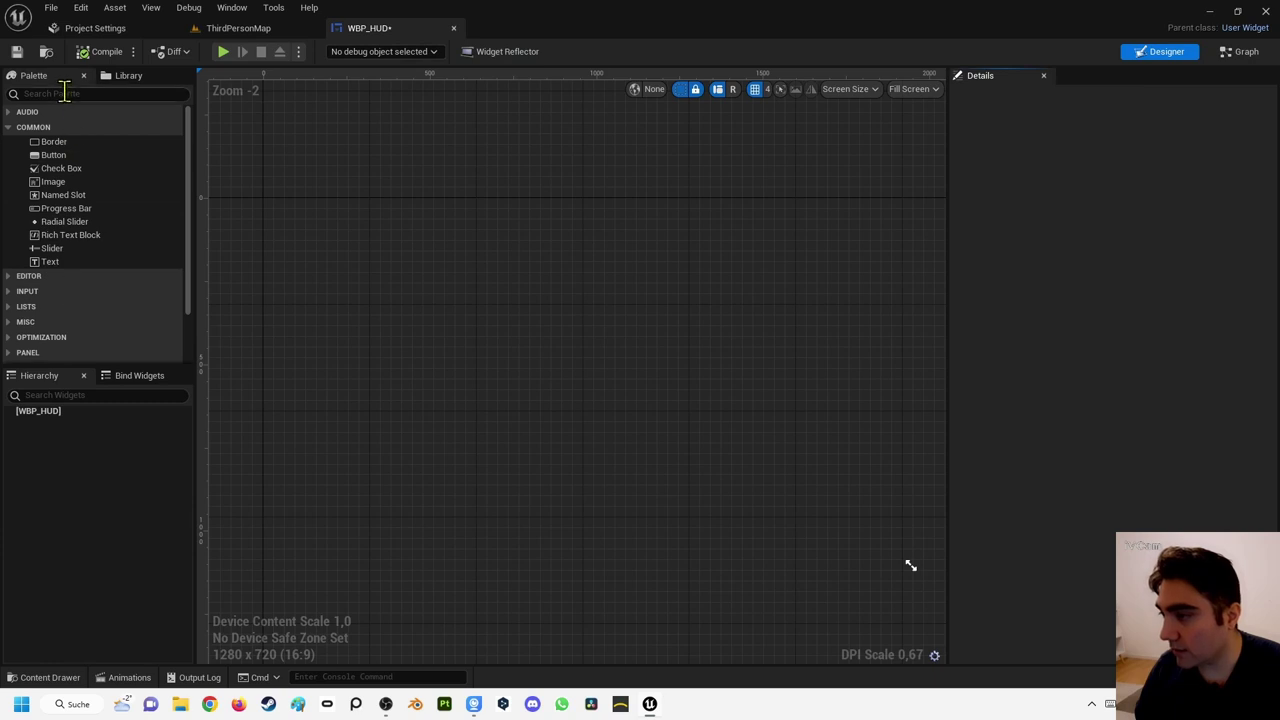
Step: Search the Palette for 'canvas' and drag a Canvas Panel under WBP_HUD
left_click(64, 93)
type("canvas")
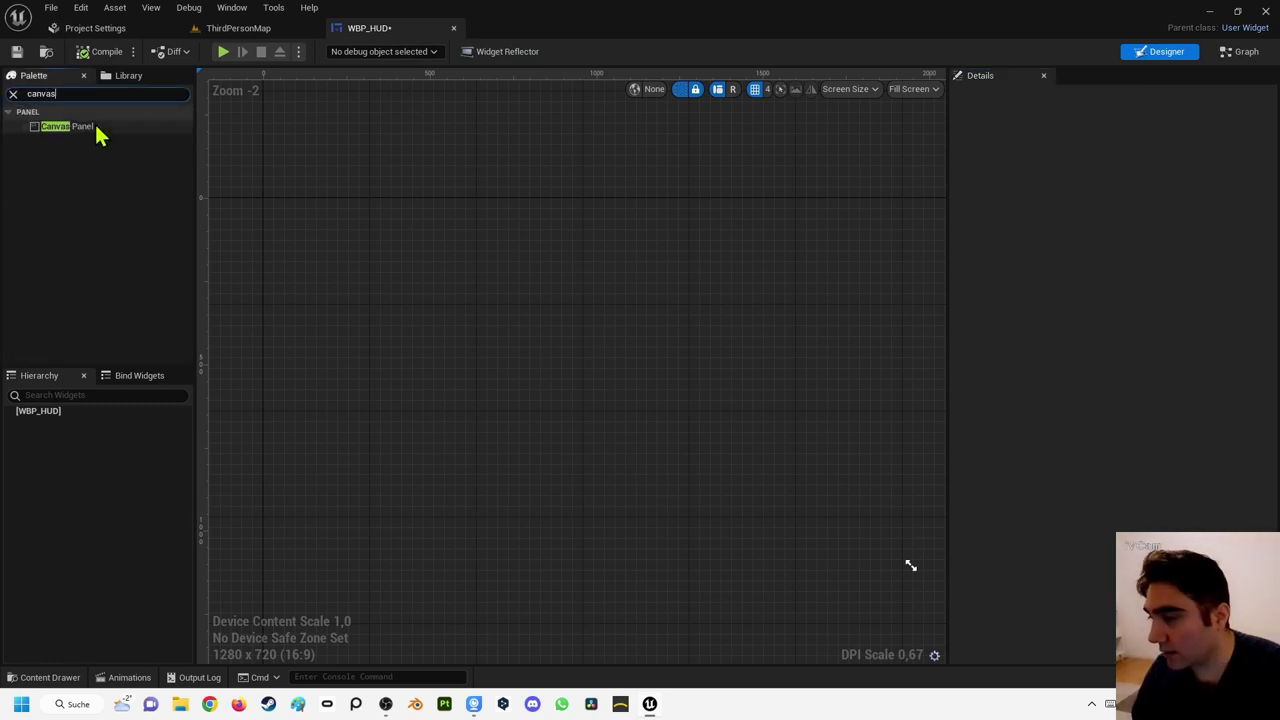
left_click_drag(94, 128, 70, 420)
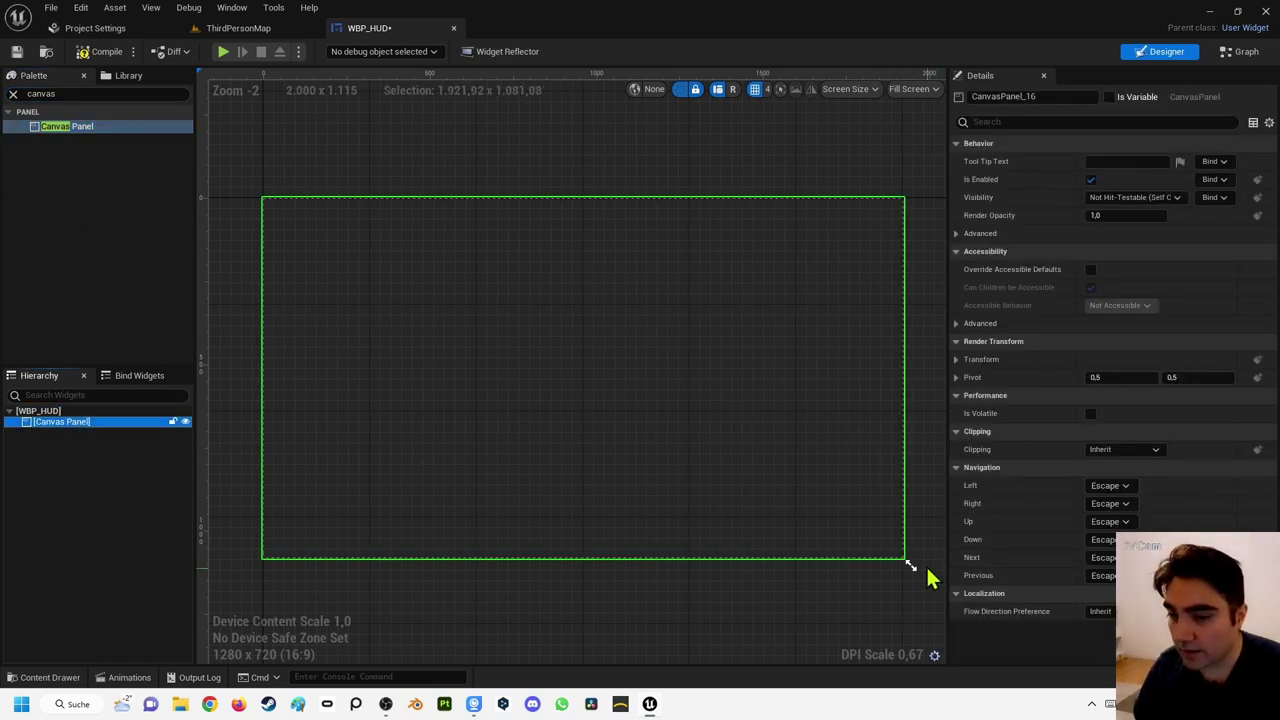
Step: Resize the preview canvas and browse the Screen Size choices without changing them
left_click_drag(906, 563, 913, 567)
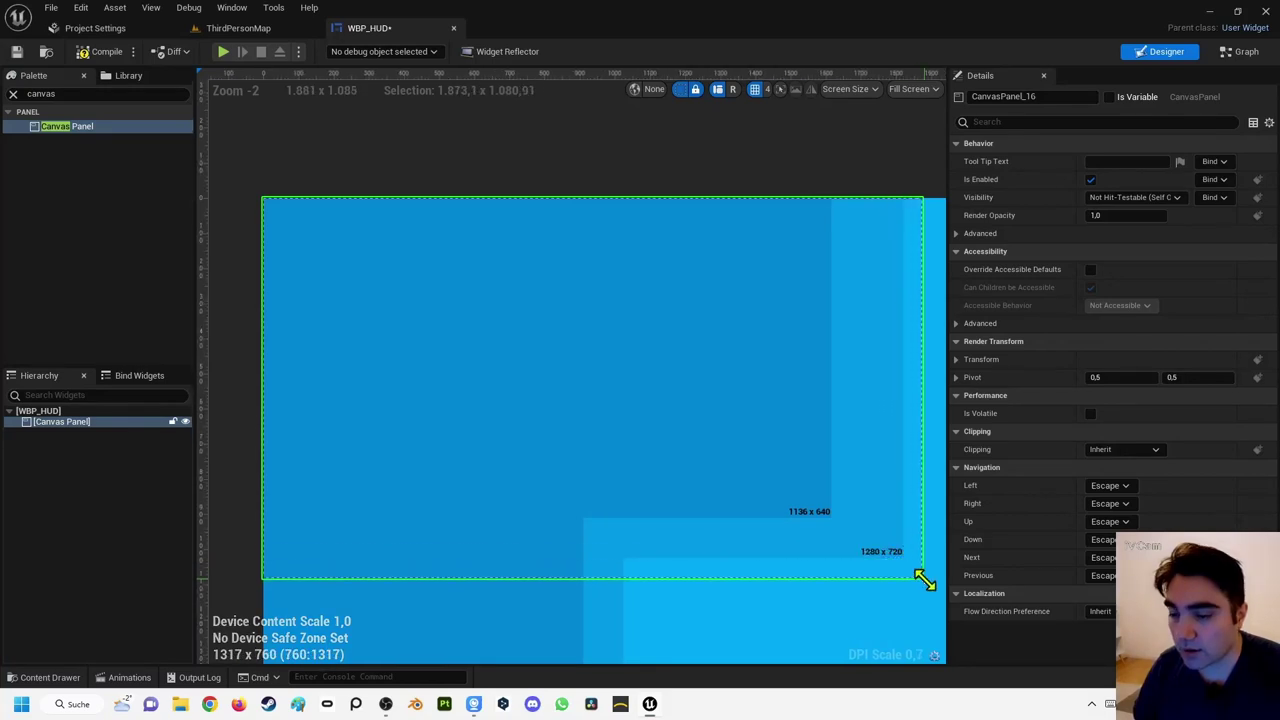
mouse_move(913, 567)
left_mouse_down()
mouse_move(927, 577)
mouse_move(908, 560)
left_mouse_up()
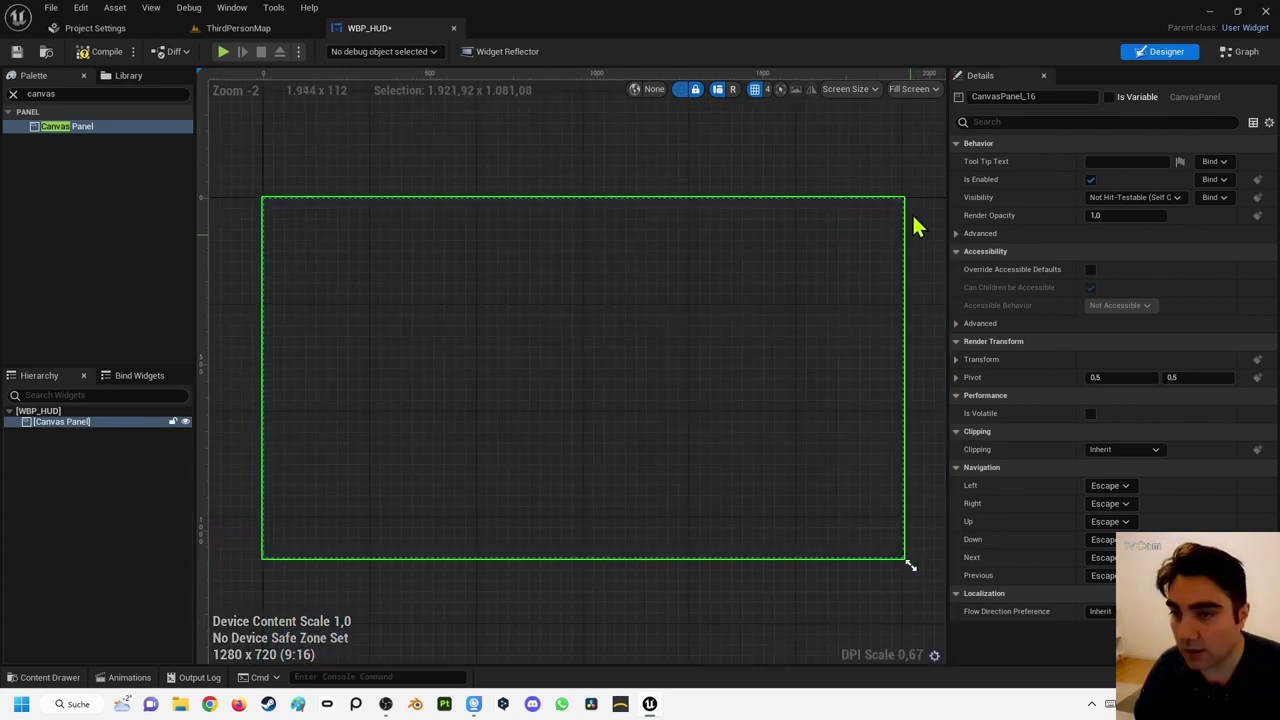
left_click(845, 89)
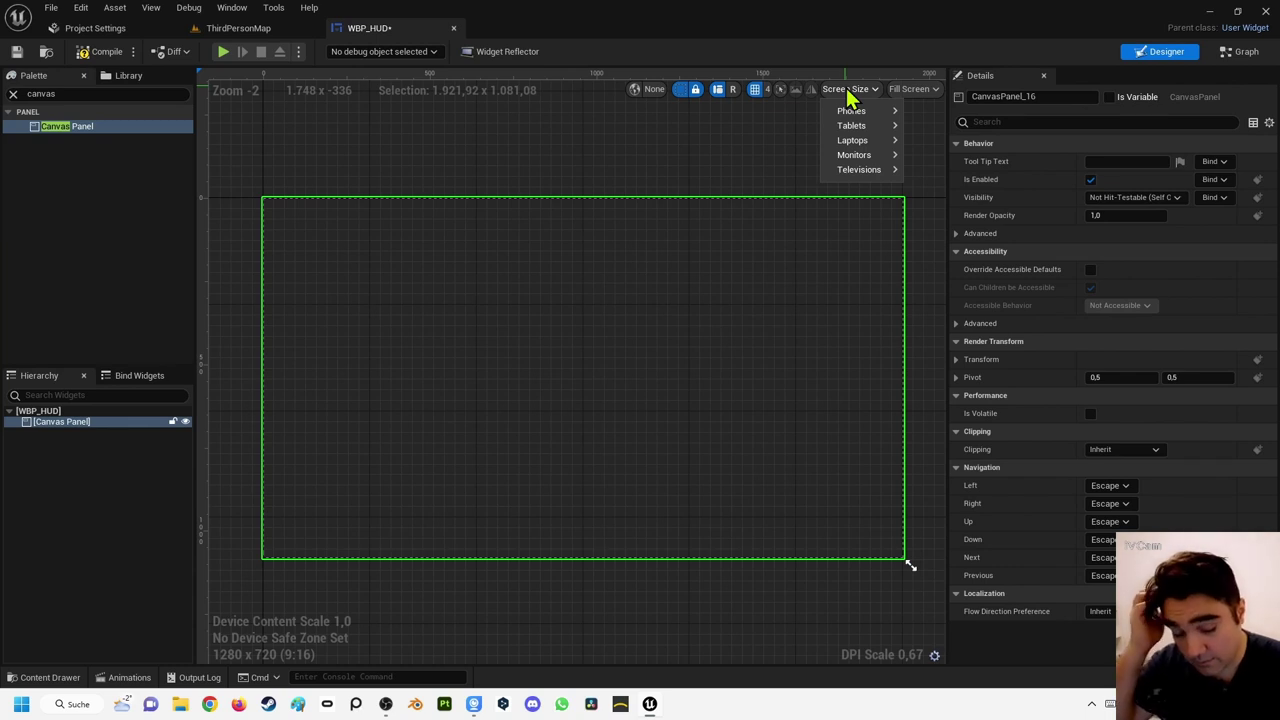
mouse_move(865, 113)
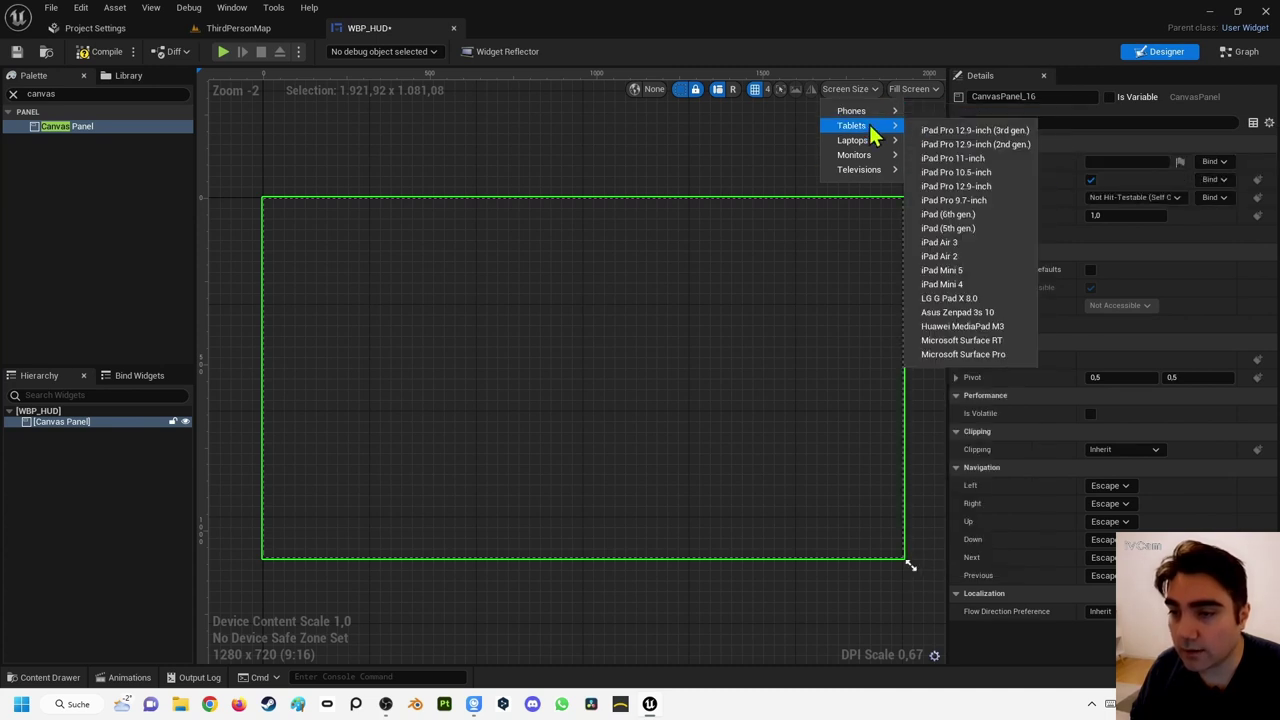
mouse_move(866, 155)
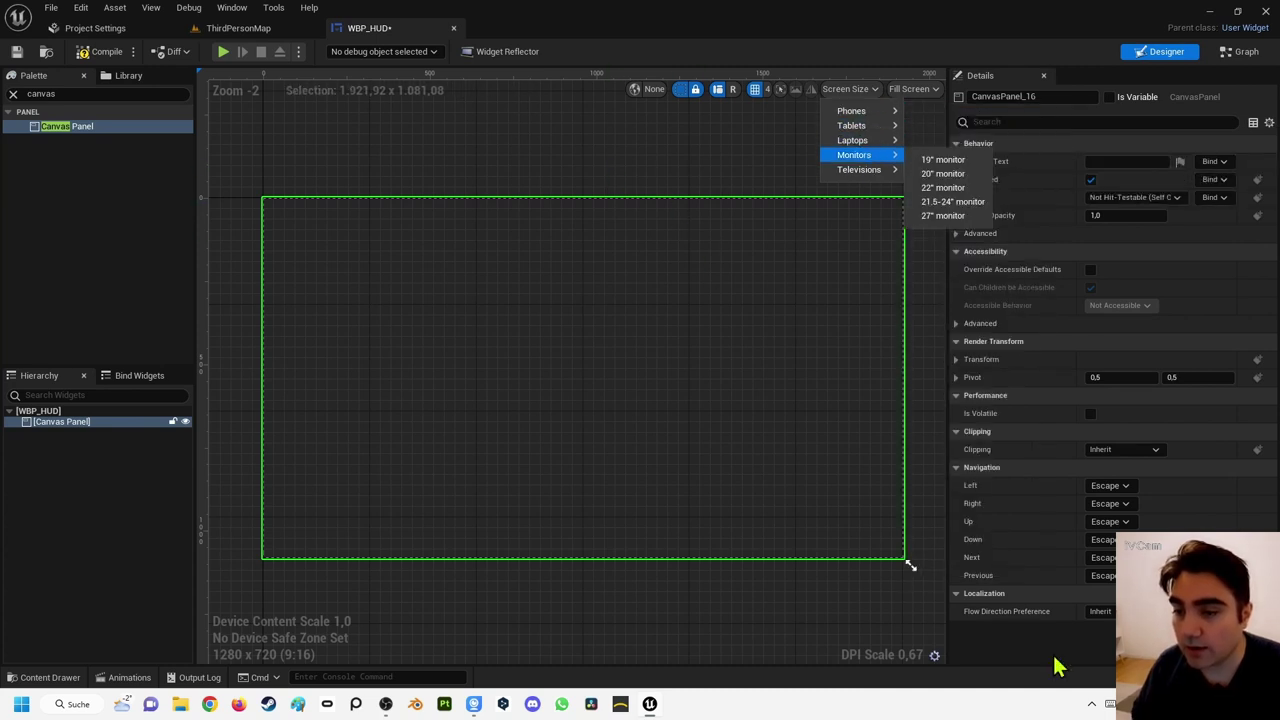
left_click(681, 136)
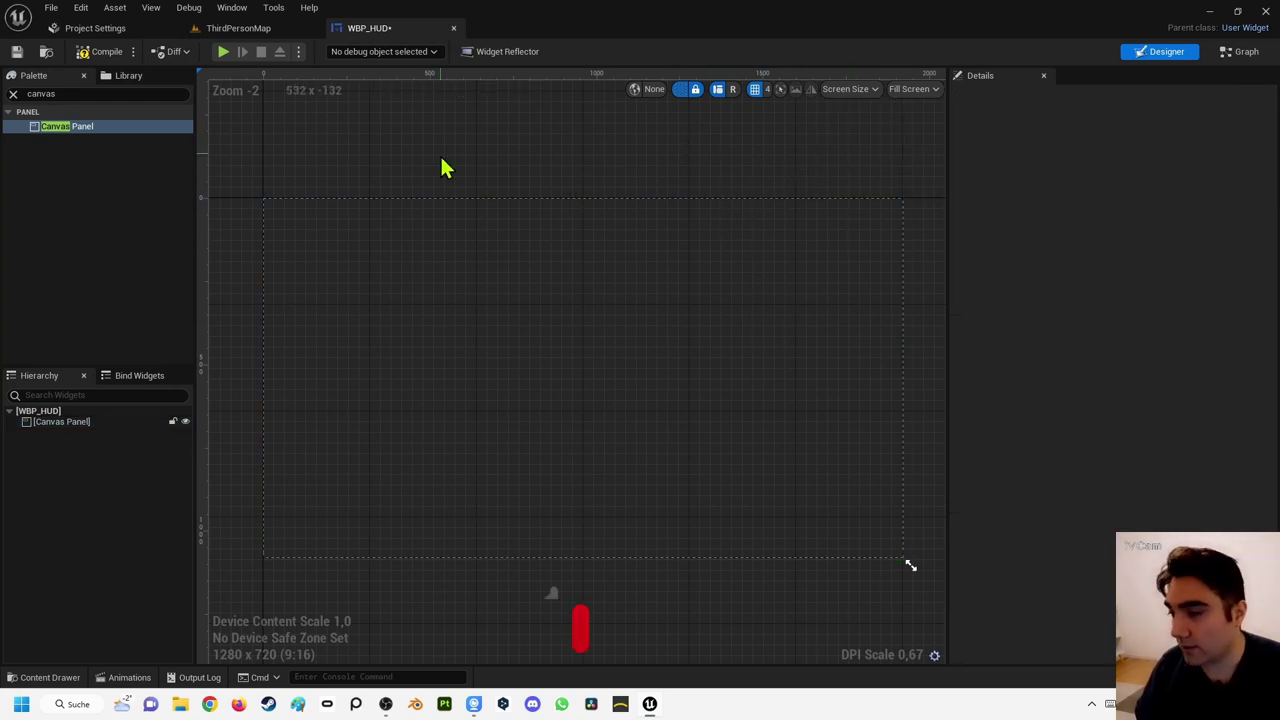
Step: Clear the 'canva' text from the Palette search box
left_click(60, 93)
left_click(13, 93)
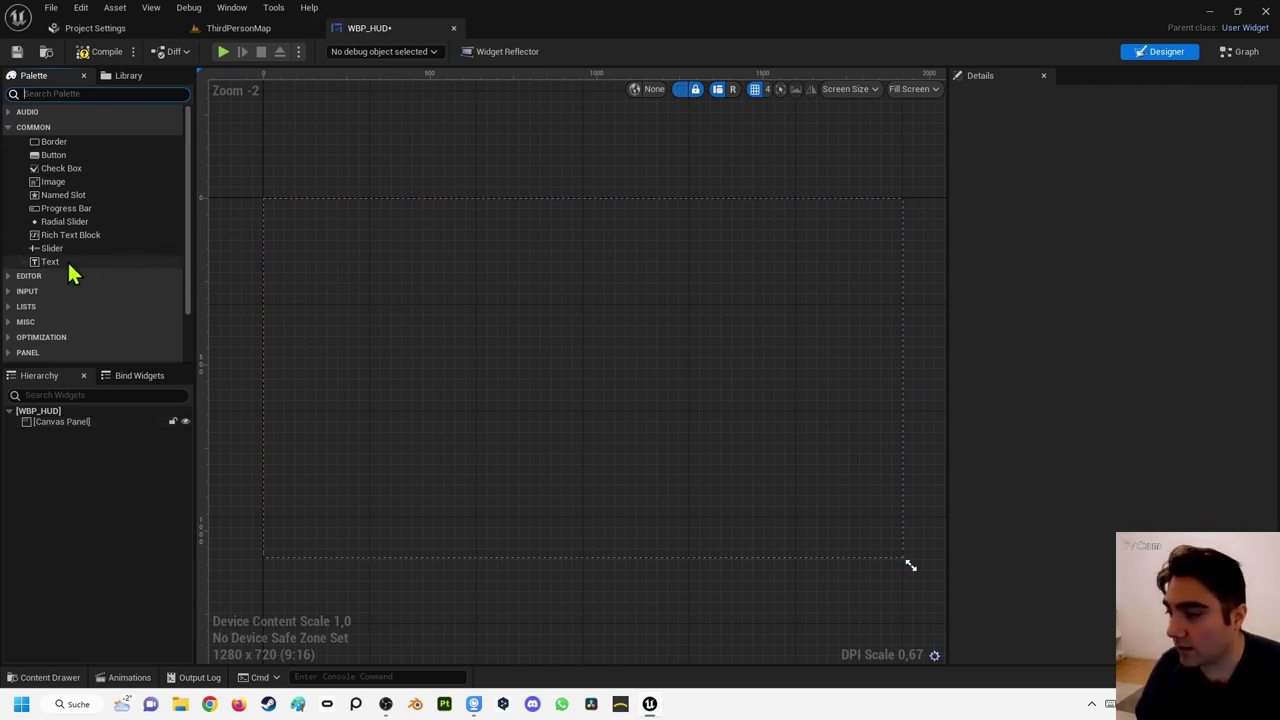
Step: Drop a Text widget into the Canvas Panel and move it to mid-canvas at 896, 496
left_click_drag(69, 268, 90, 437)
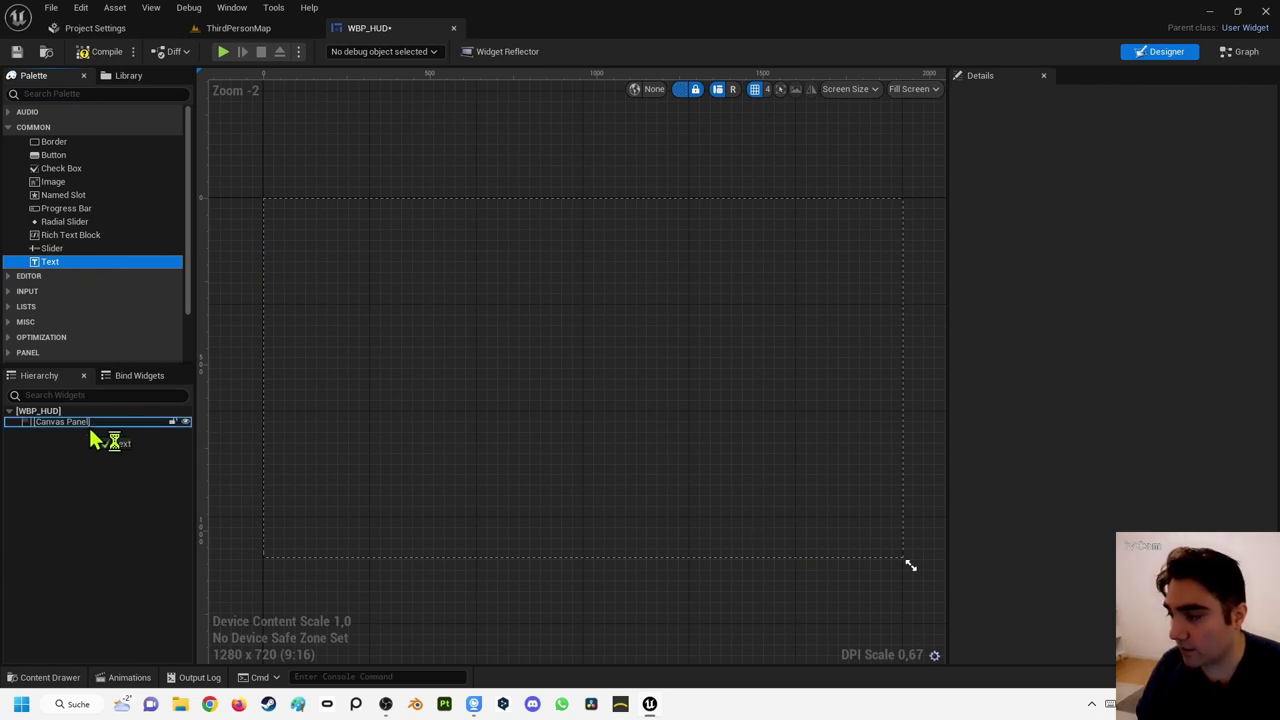
left_click_drag(90, 437, 86, 424)
mouse_move(62, 264)
left_mouse_down()
mouse_move(520, 326)
mouse_move(34, 271)
left_mouse_up()
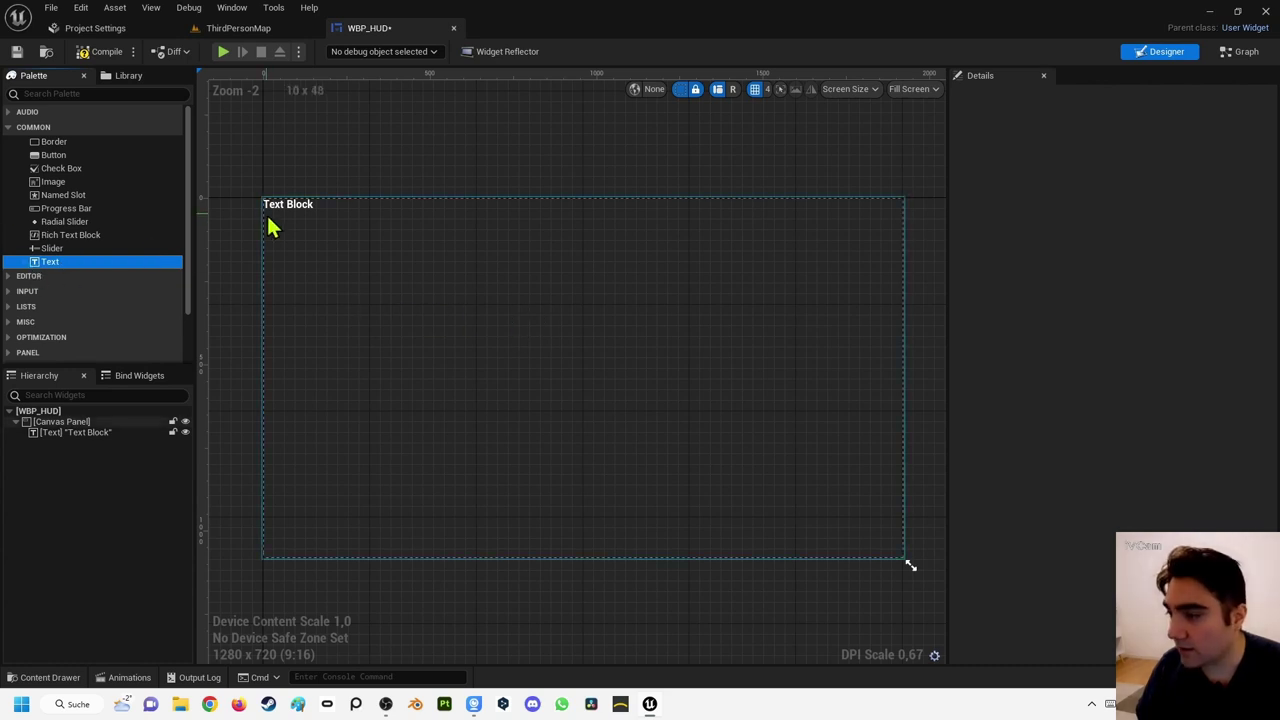
mouse_move(276, 205)
left_mouse_down()
mouse_move(605, 413)
mouse_move(607, 387)
left_mouse_up()
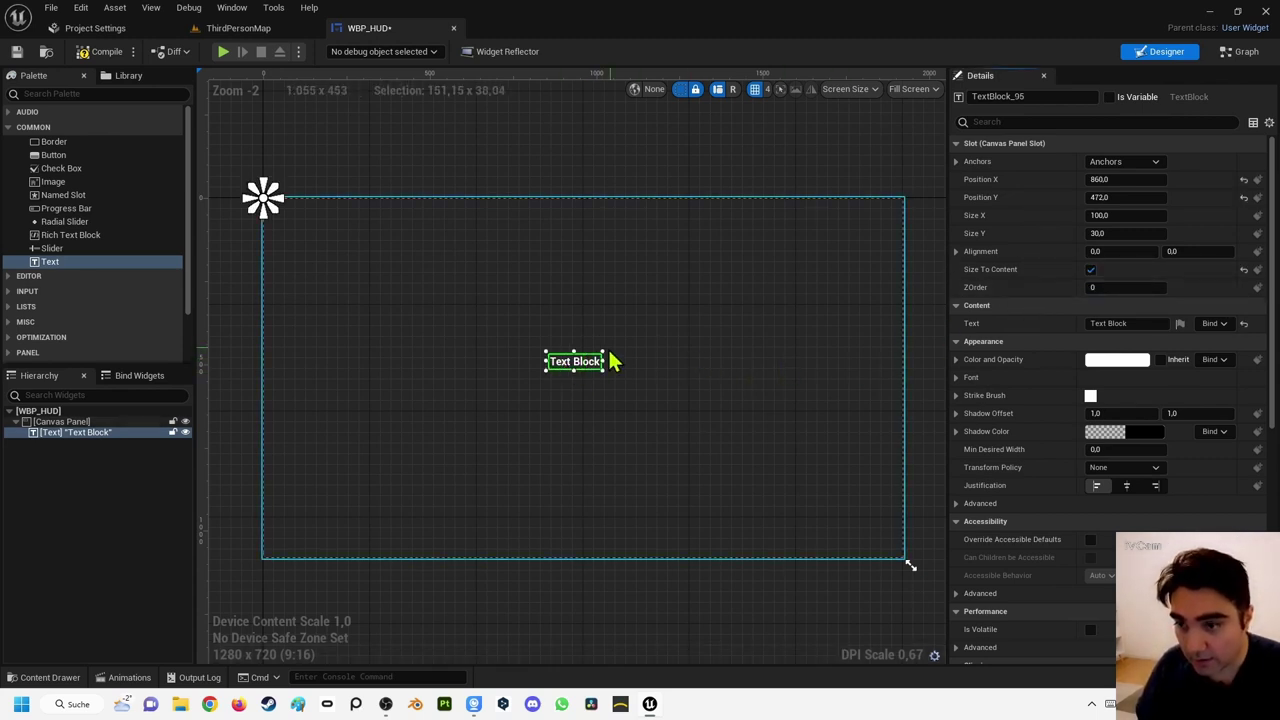
left_click_drag(578, 372, 590, 379)
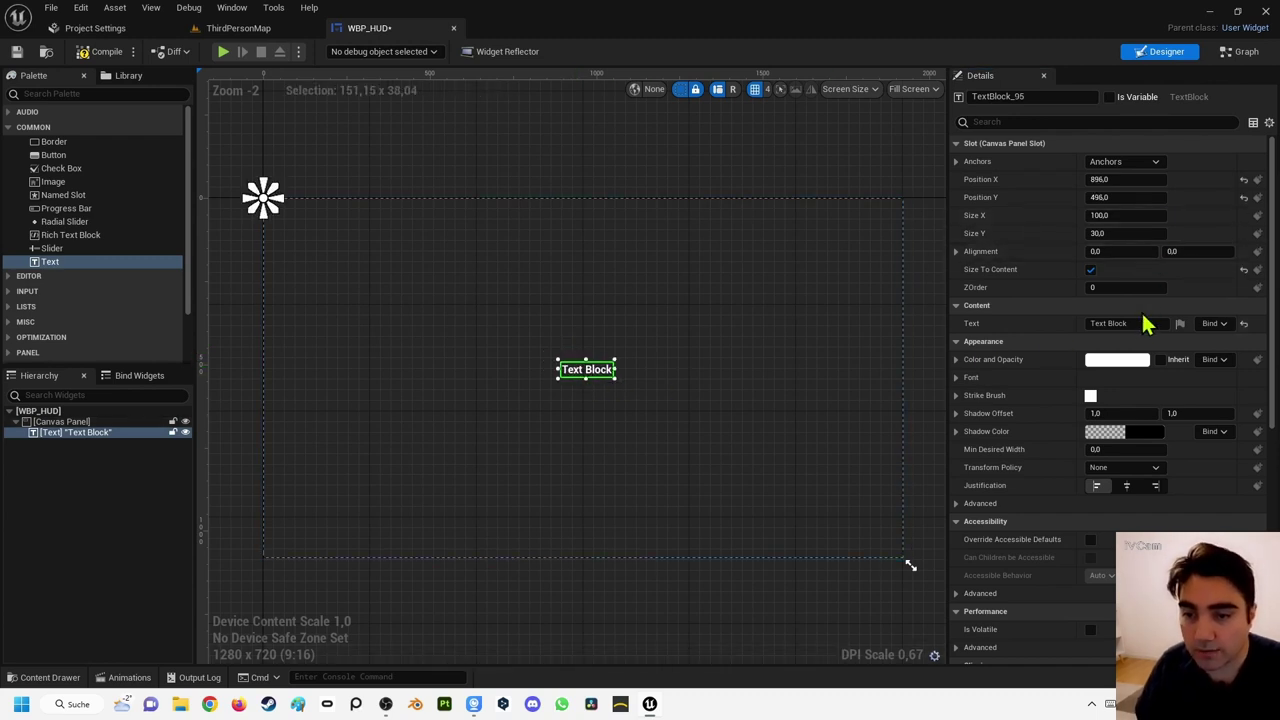
Step: Change the Text Block's text to 'Mein einfacher HUD. Hallo' on two lines
left_click(1134, 323)
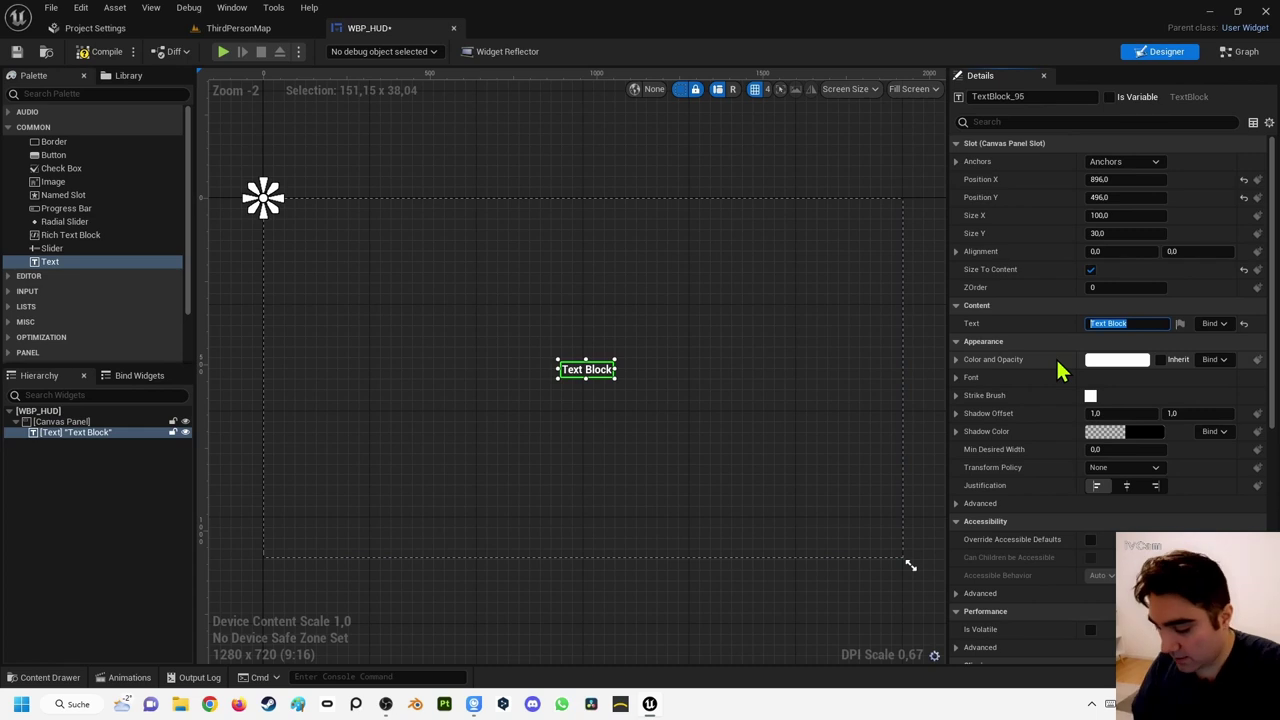
type("Mein einfacher")
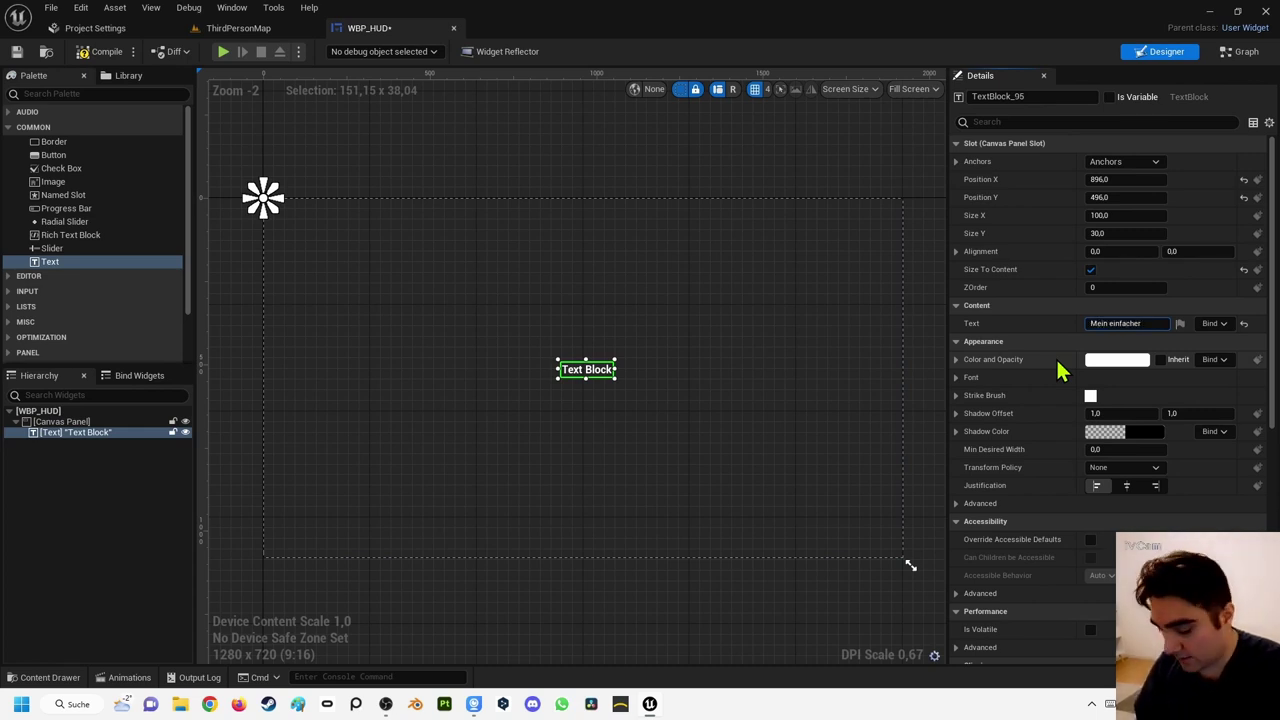
type(" HUD.")
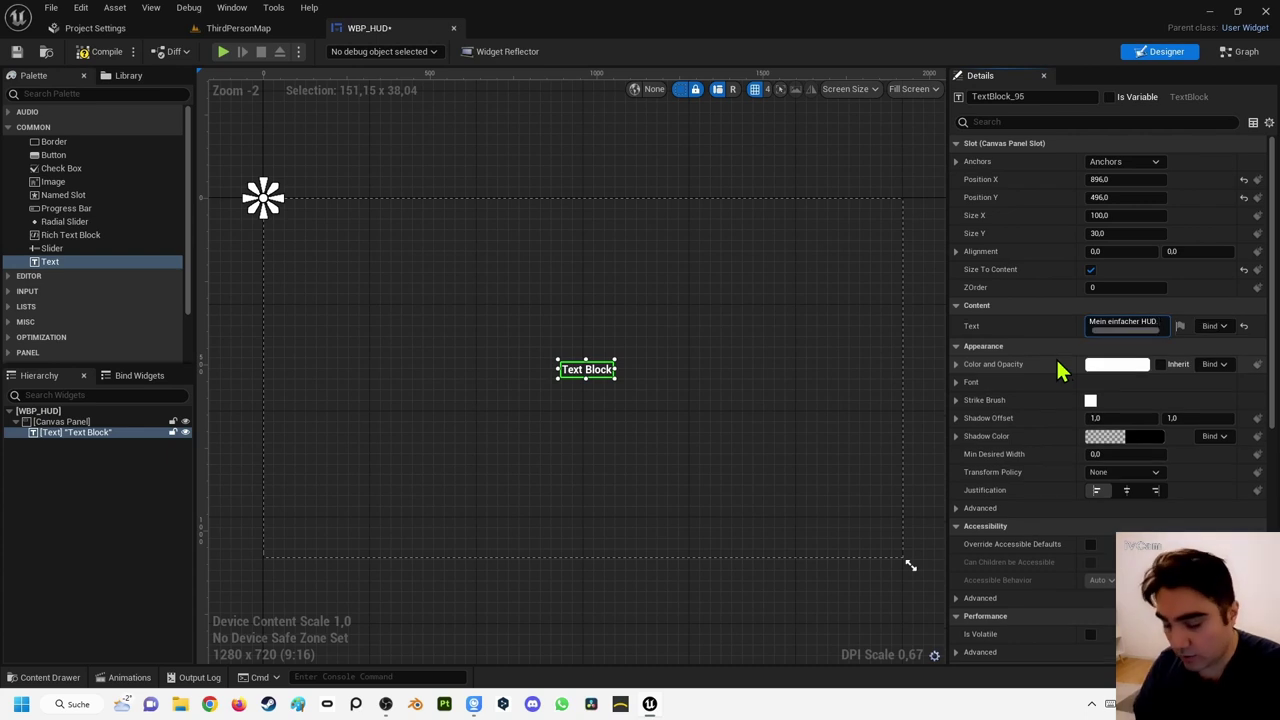
key("shift+Return")
type("Hallo")
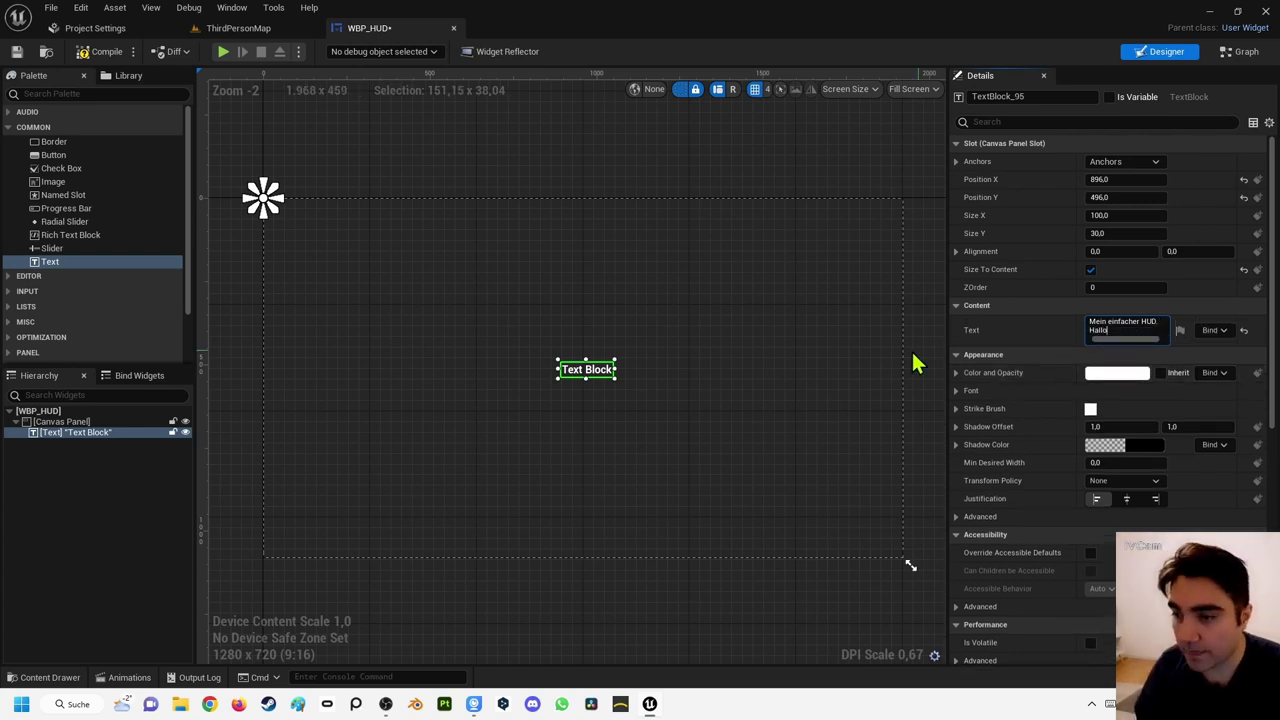
left_click(785, 378)
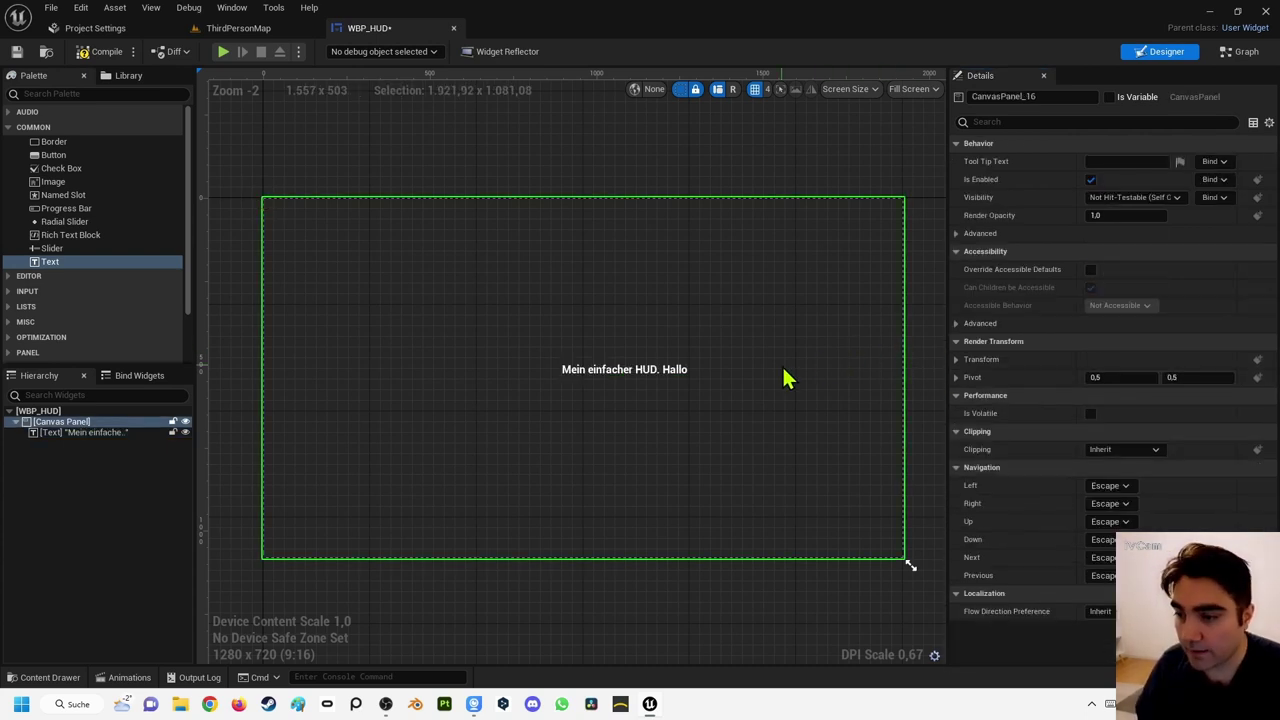
Step: Drag the greeting text to the canvas's top-right corner at 1504, 44
left_click(603, 372)
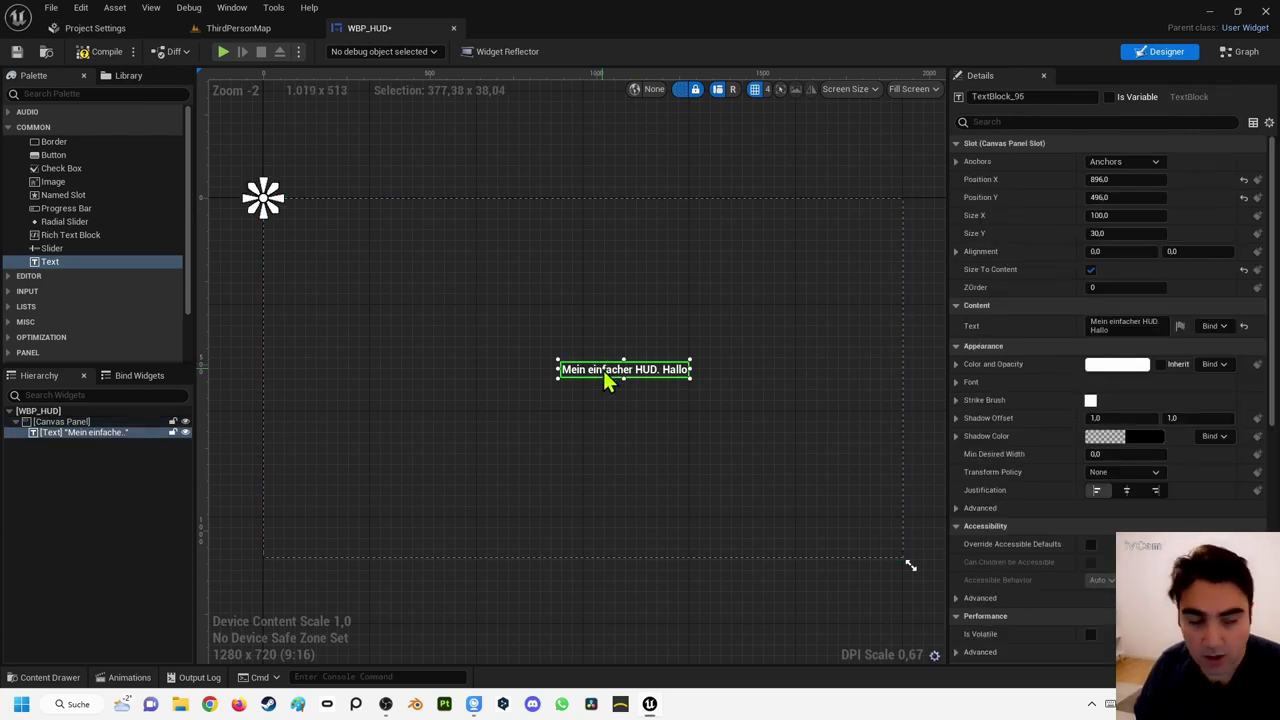
left_click_drag(614, 372, 574, 363)
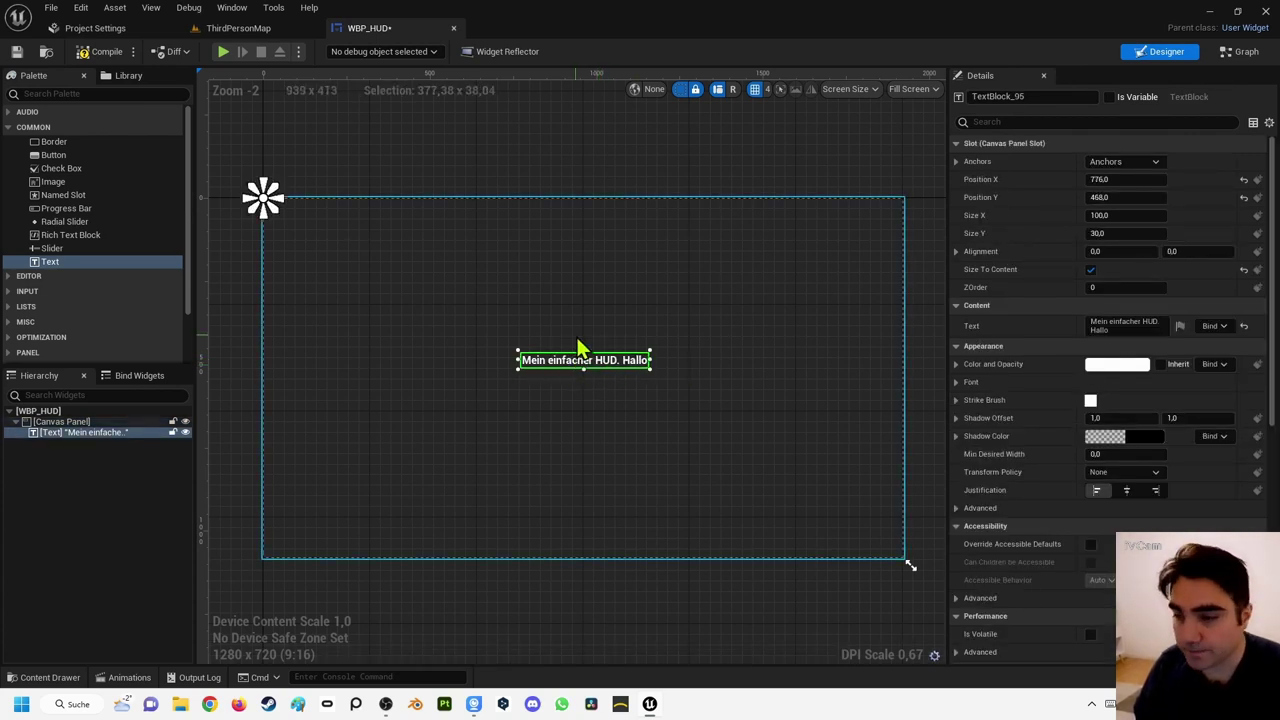
left_click_drag(562, 364, 815, 245)
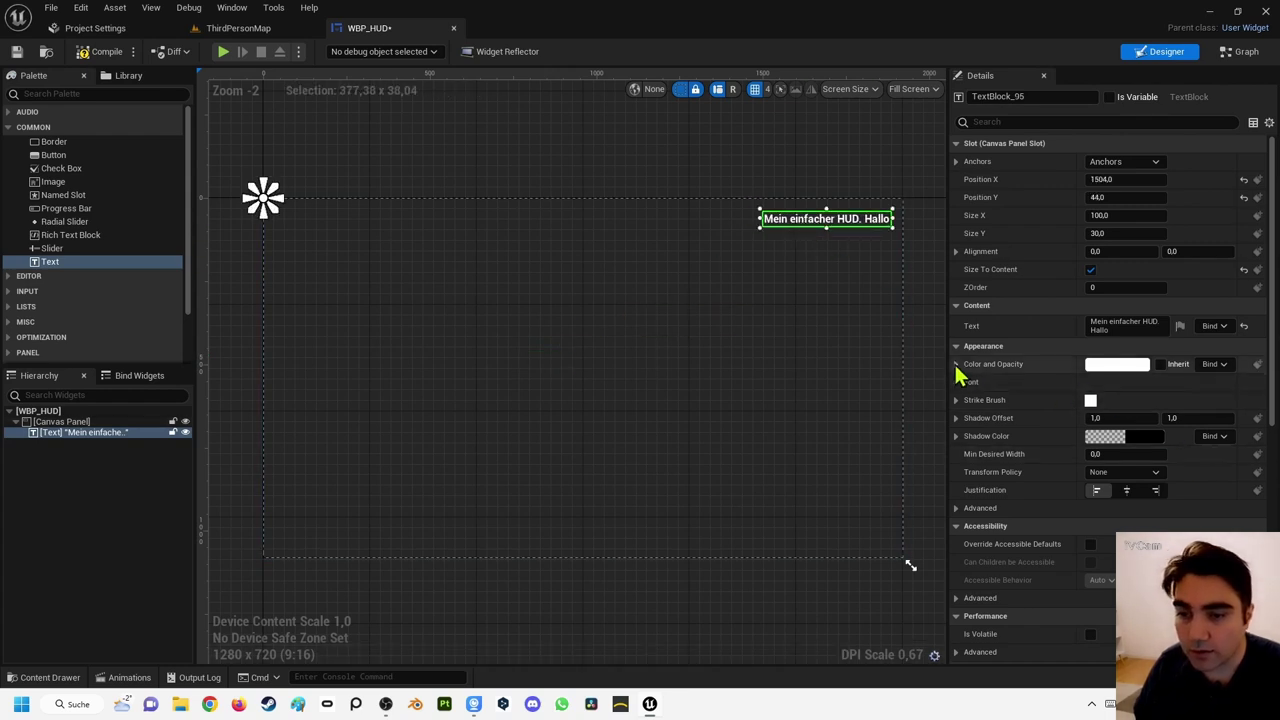
Step: Check the text's Font and Color and Opacity settings, then compile WBP_HUD
left_click(957, 384)
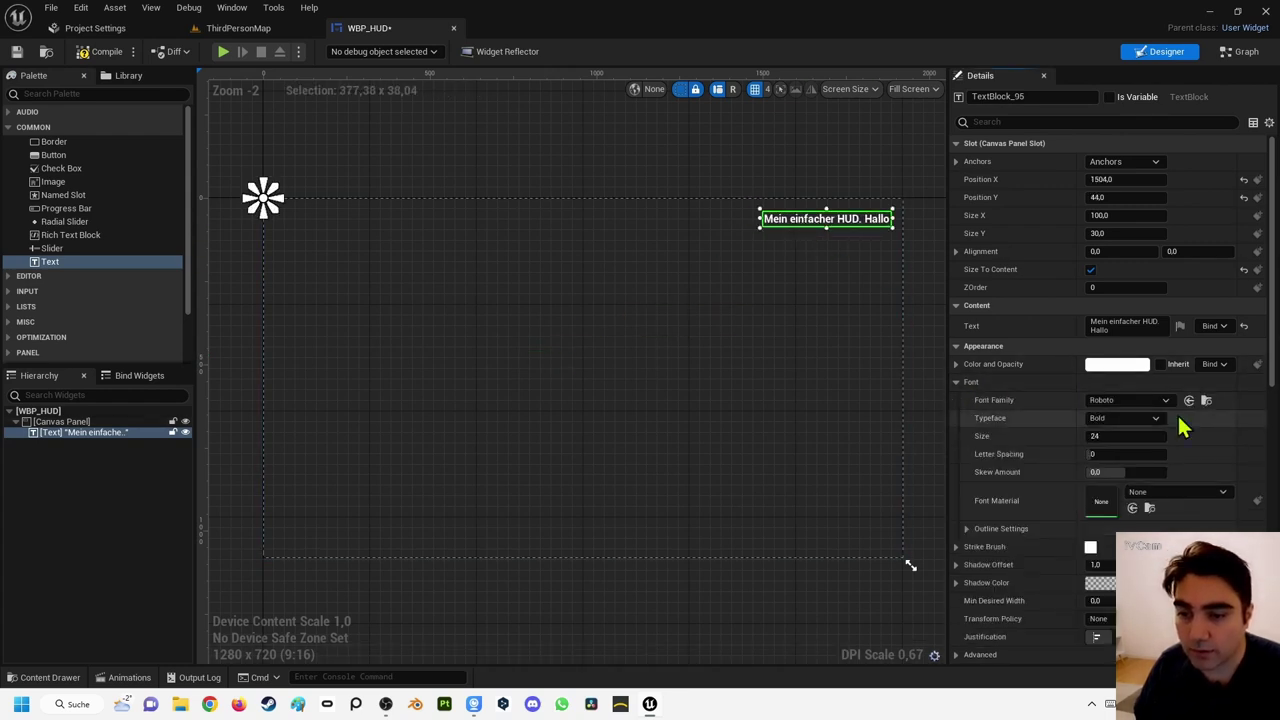
left_click(958, 382)
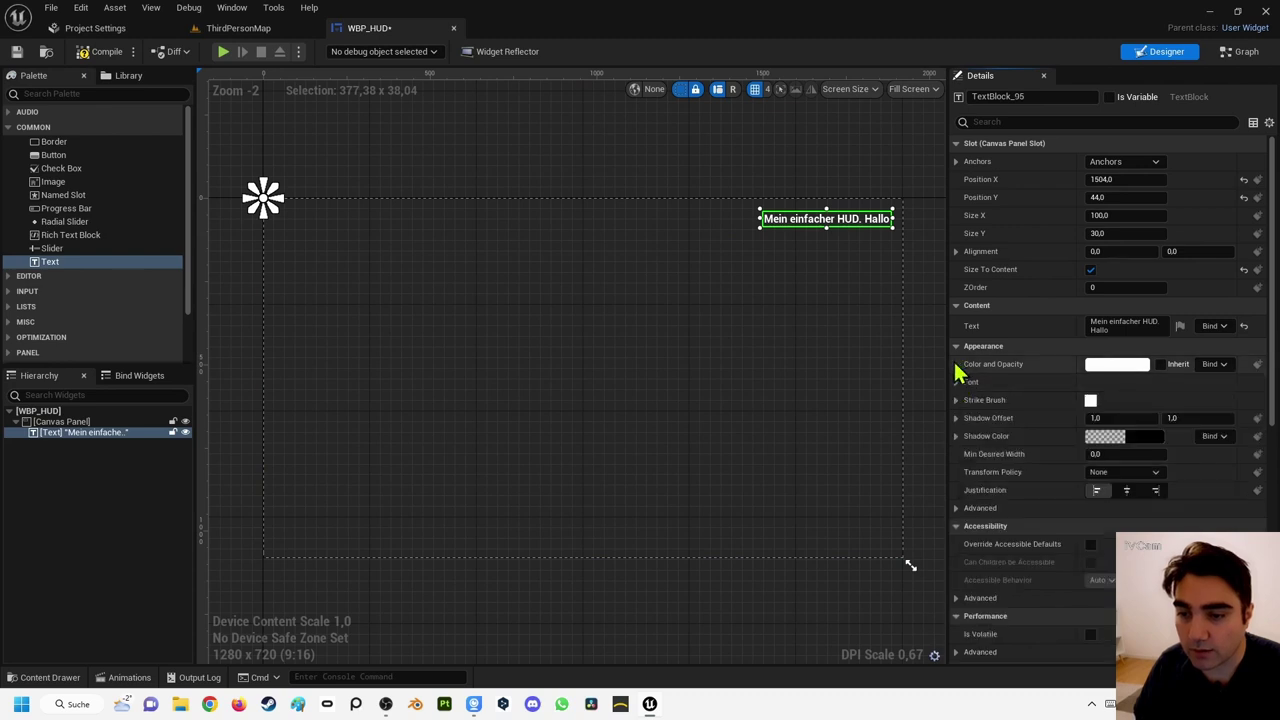
left_click(956, 366)
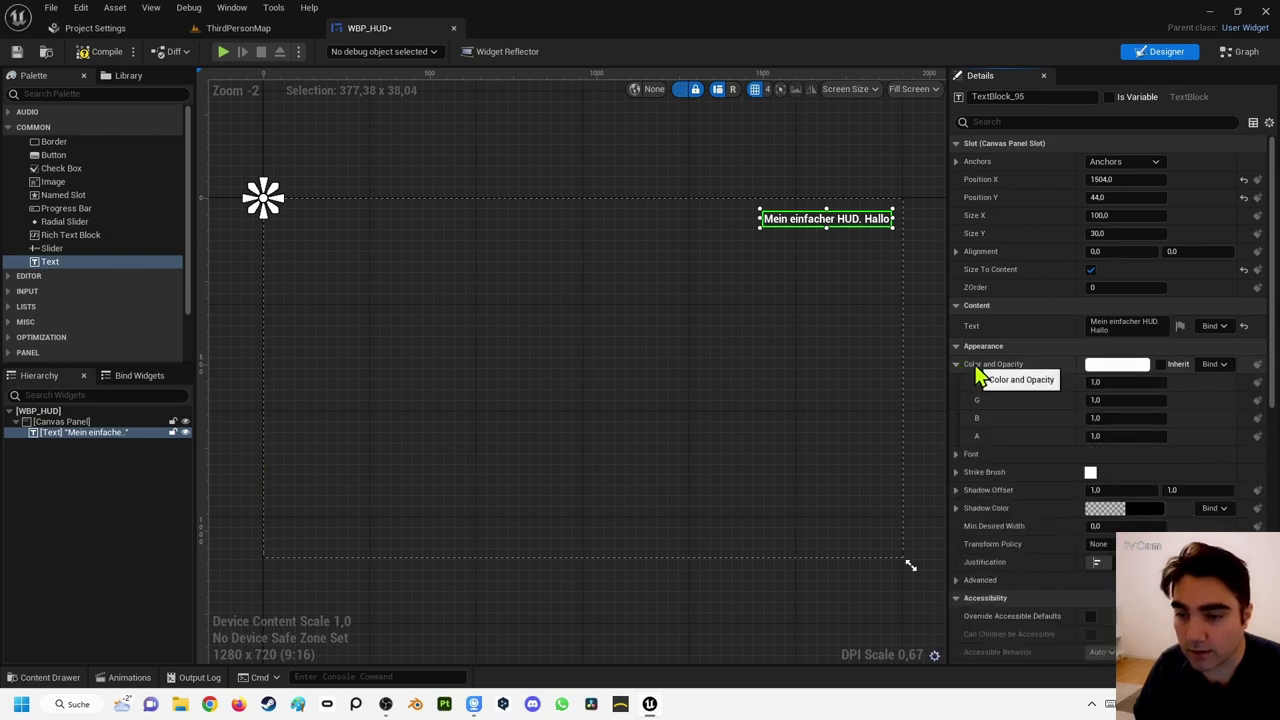
left_click(956, 365)
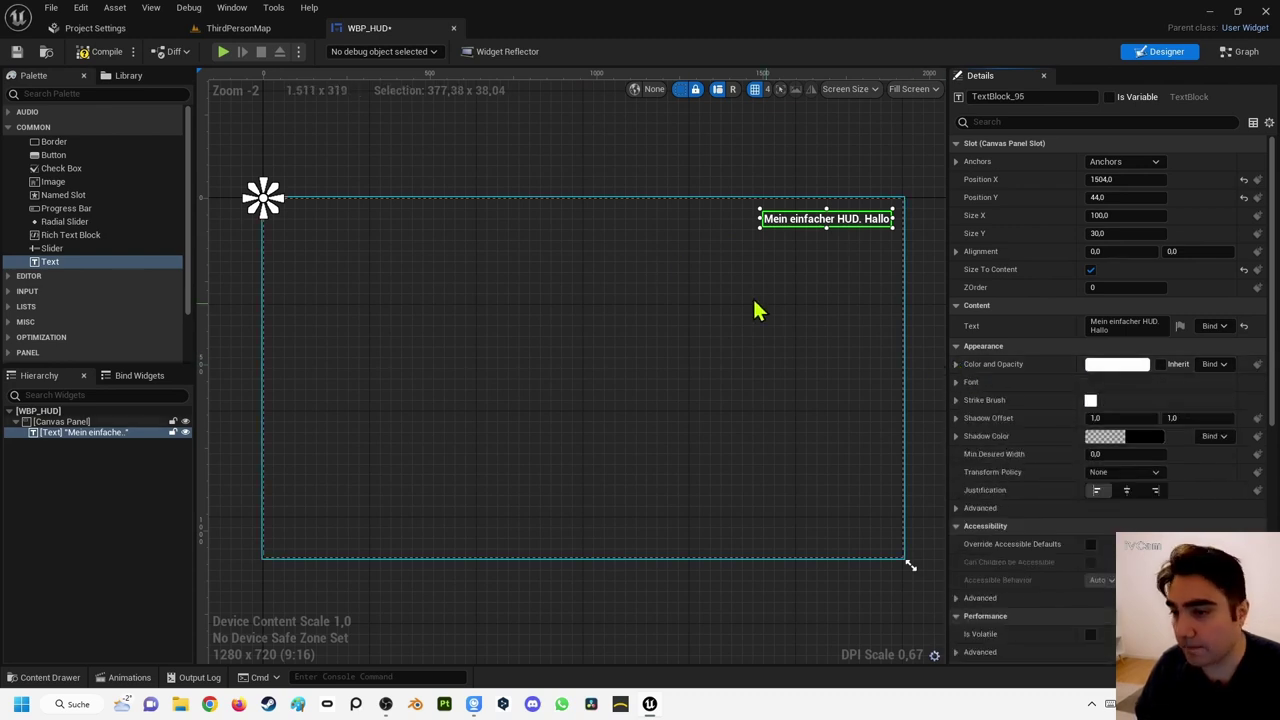
left_click(104, 55)
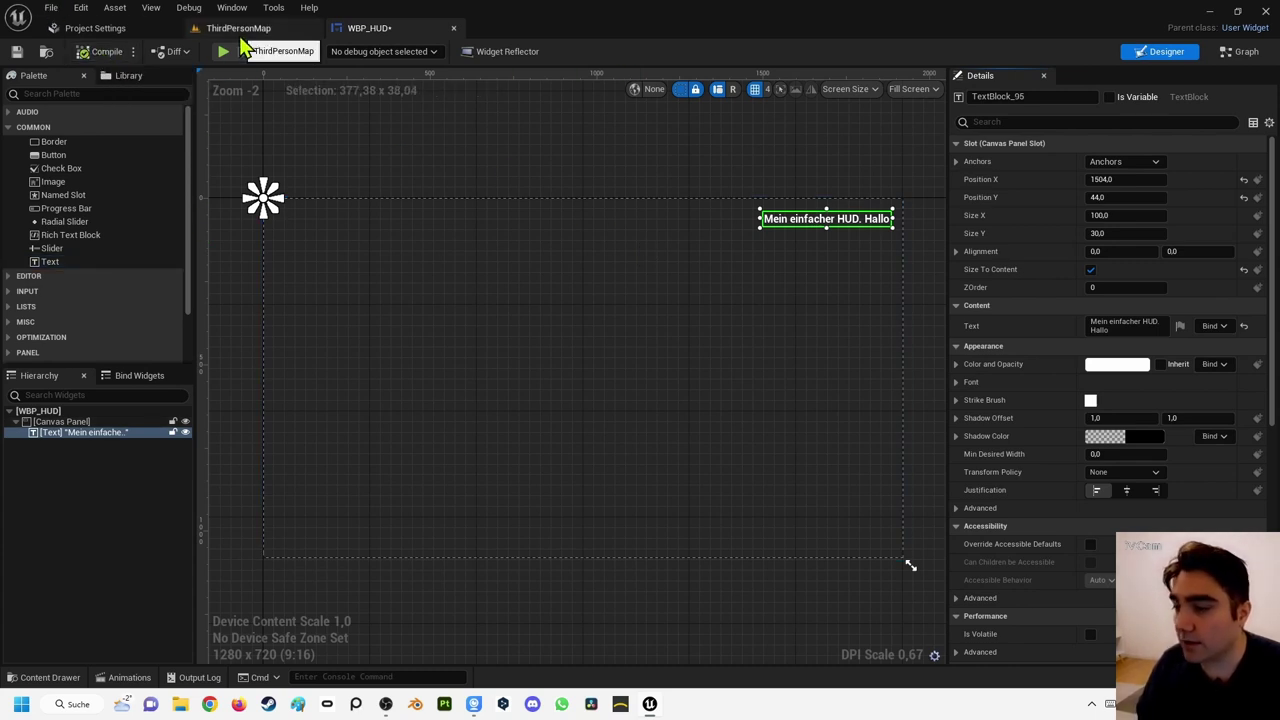
Step: Return to the ThirdPersonMap level and open its Level Blueprint
left_click(240, 42)
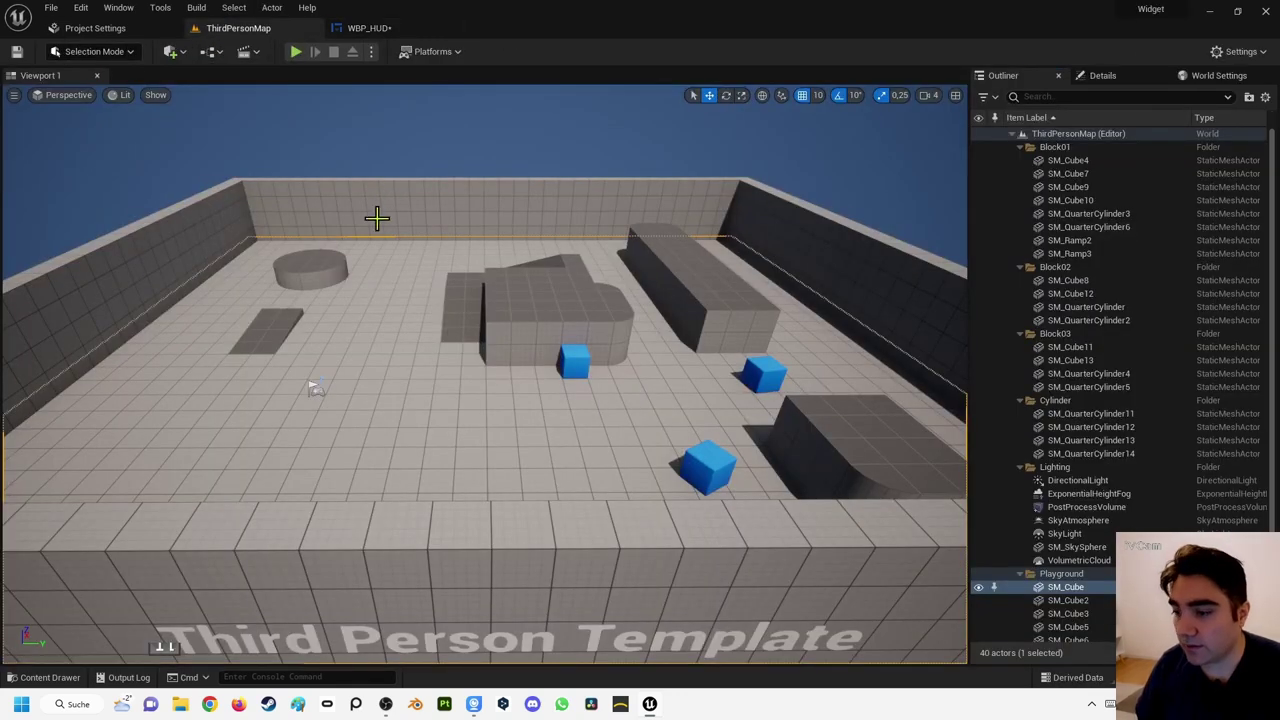
scroll(374, 220, "up", 2)
scroll(370, 245, "up", 2)
scroll(365, 266, "up", 2)
scroll(380, 290, "up", 1)
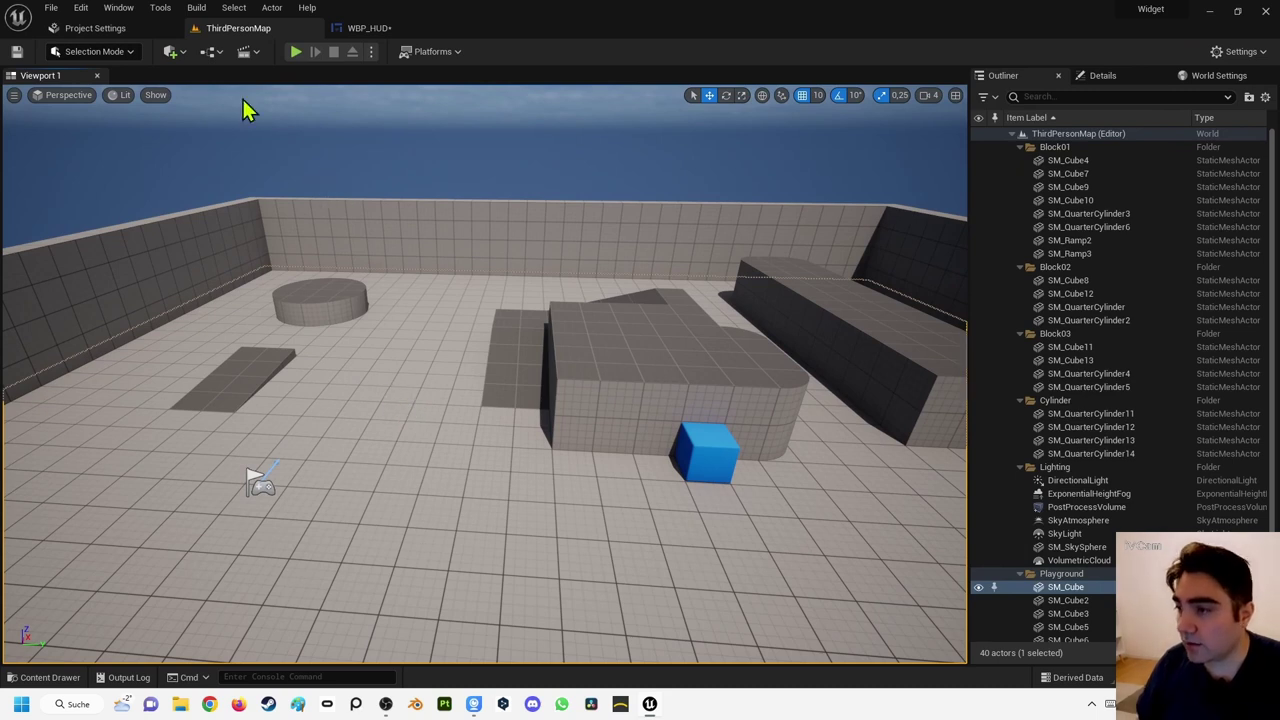
left_click(211, 55)
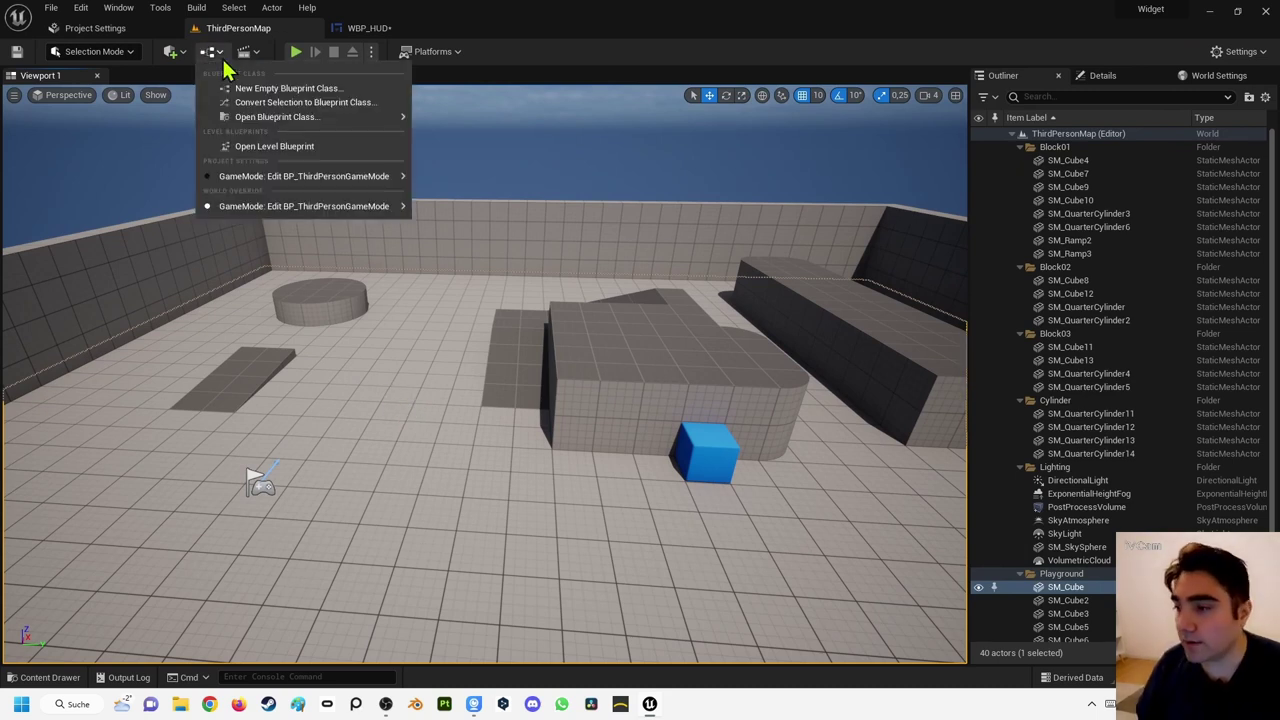
left_click(263, 146)
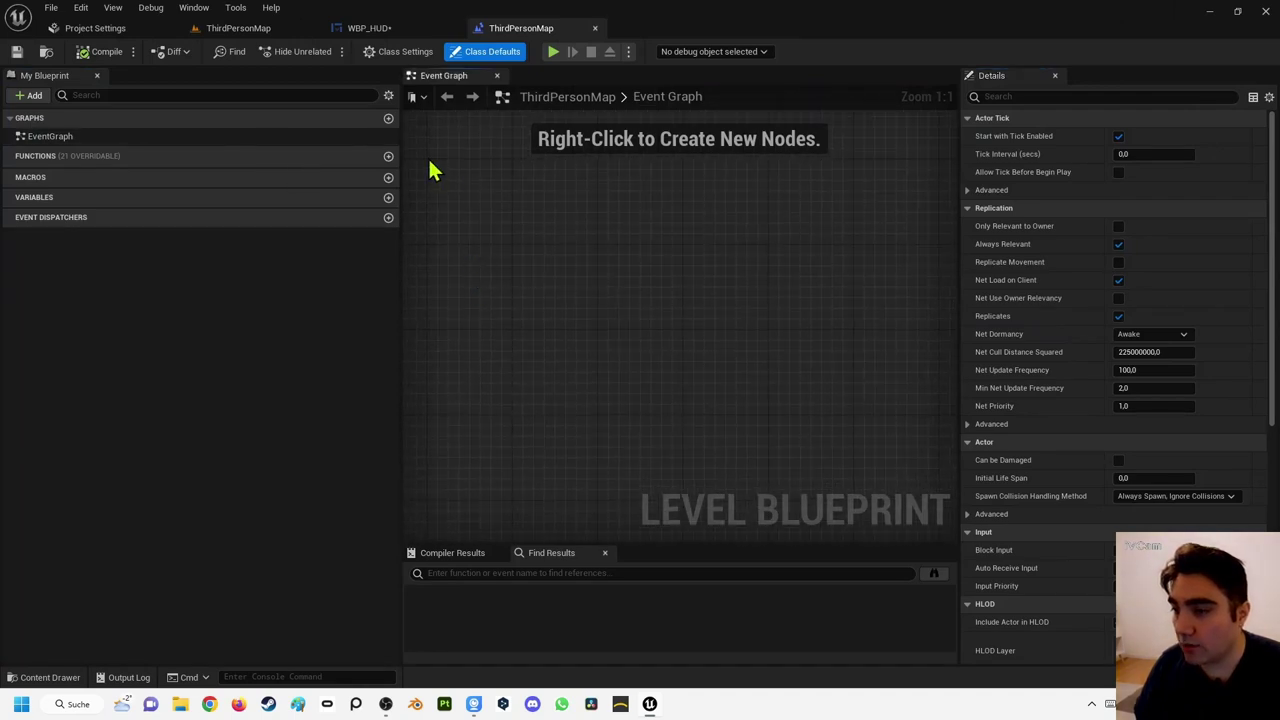
Step: Add an Event BeginPlay node to the Level Blueprint's event graph
left_click_drag(401, 245, 214, 270)
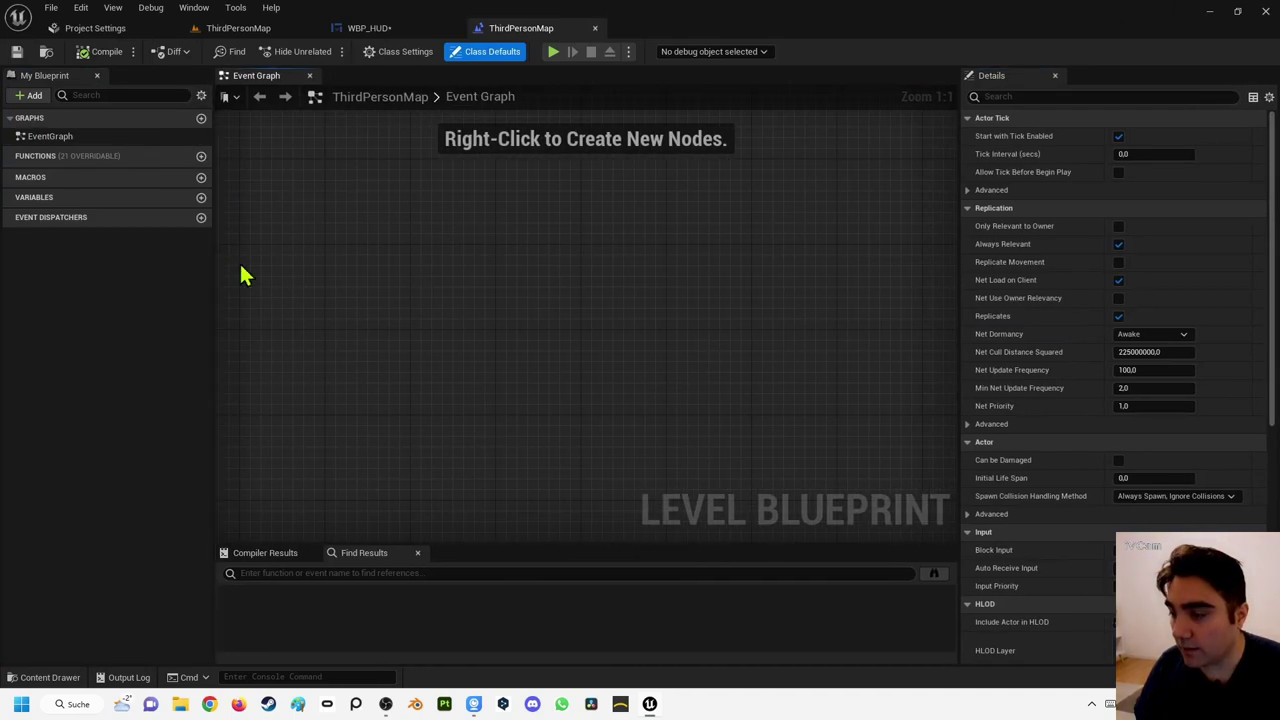
right_click(411, 235)
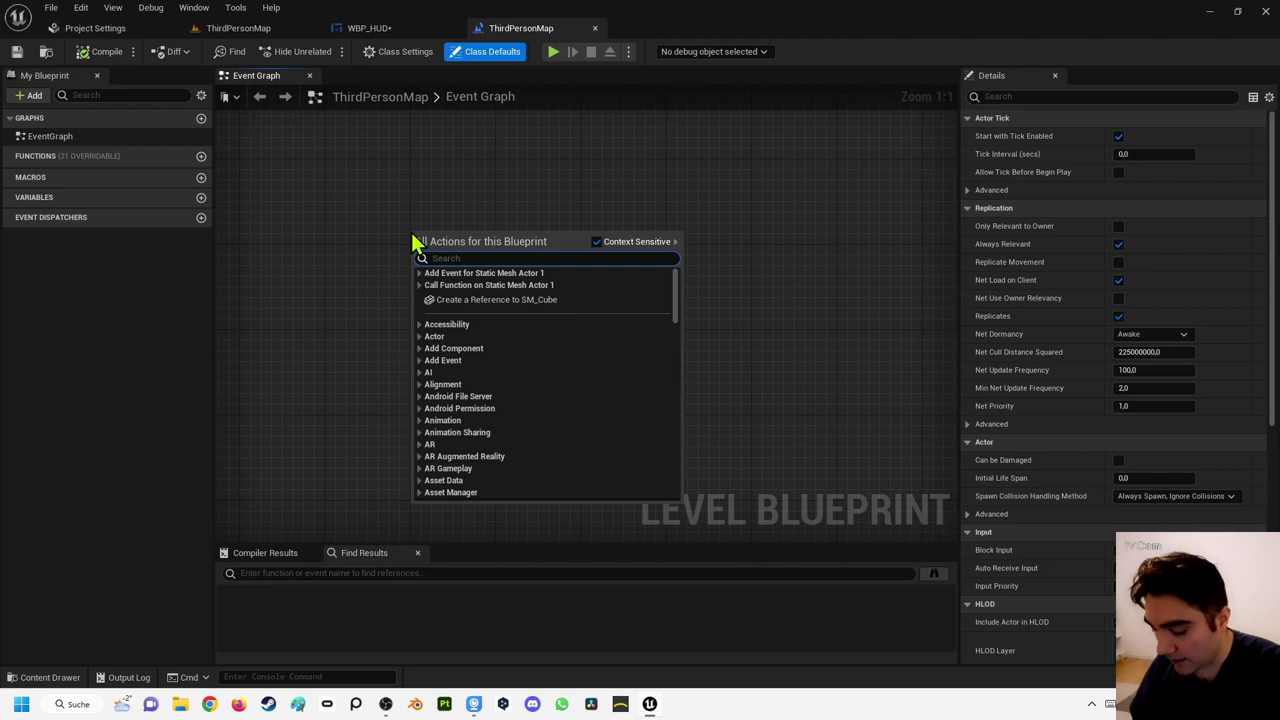
type("begin")
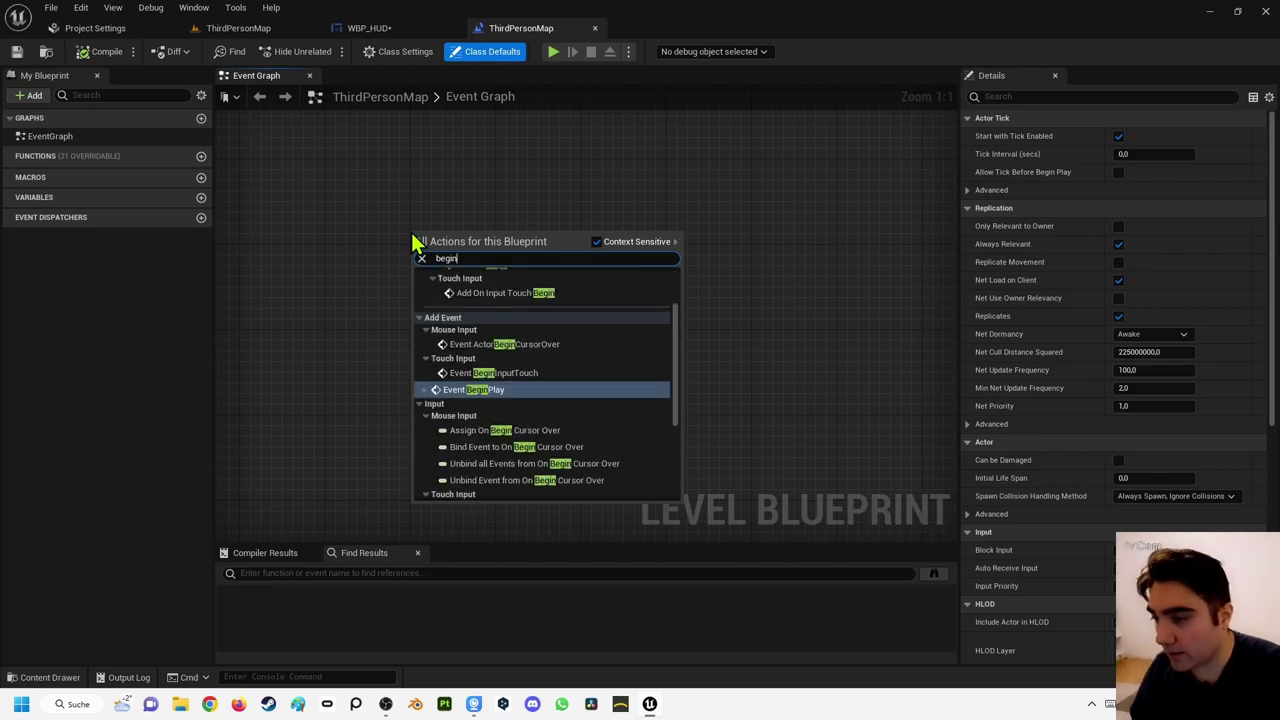
left_click(455, 389)
Step: Drag from BeginPlay and add a Create Widget node wired to it
right_click_drag(500, 318, 420, 300)
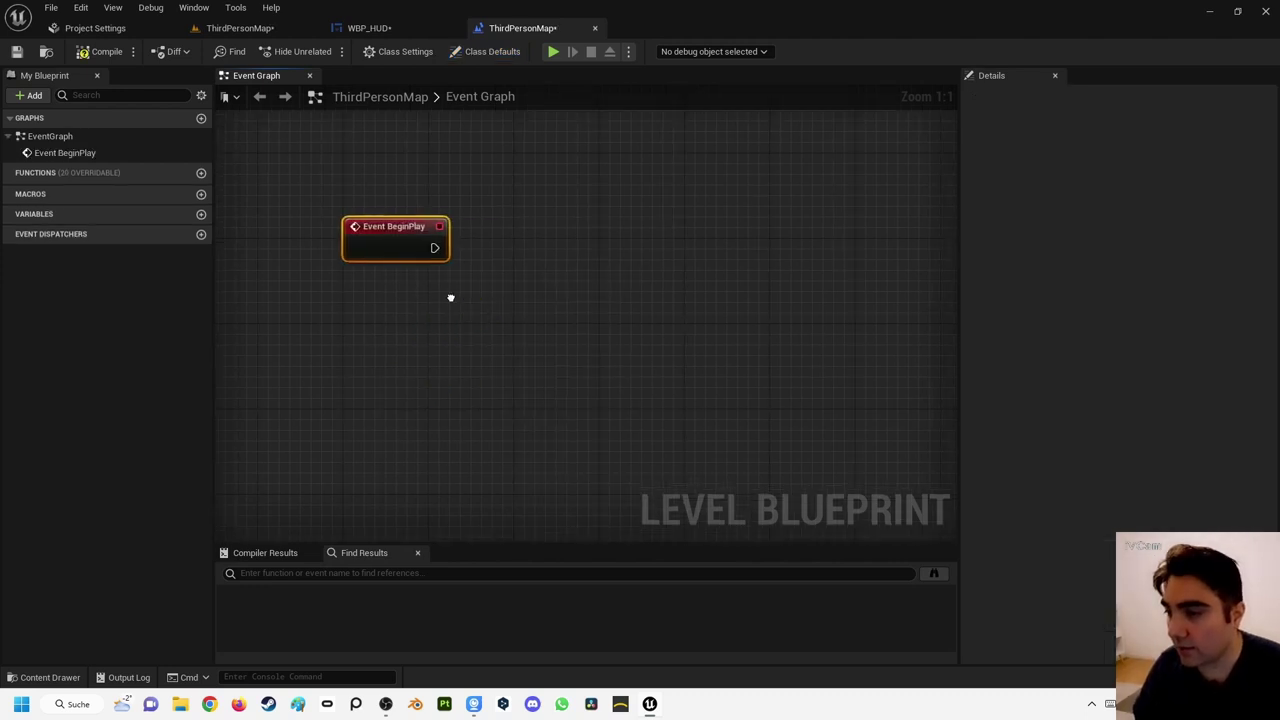
left_click_drag(403, 246, 527, 250)
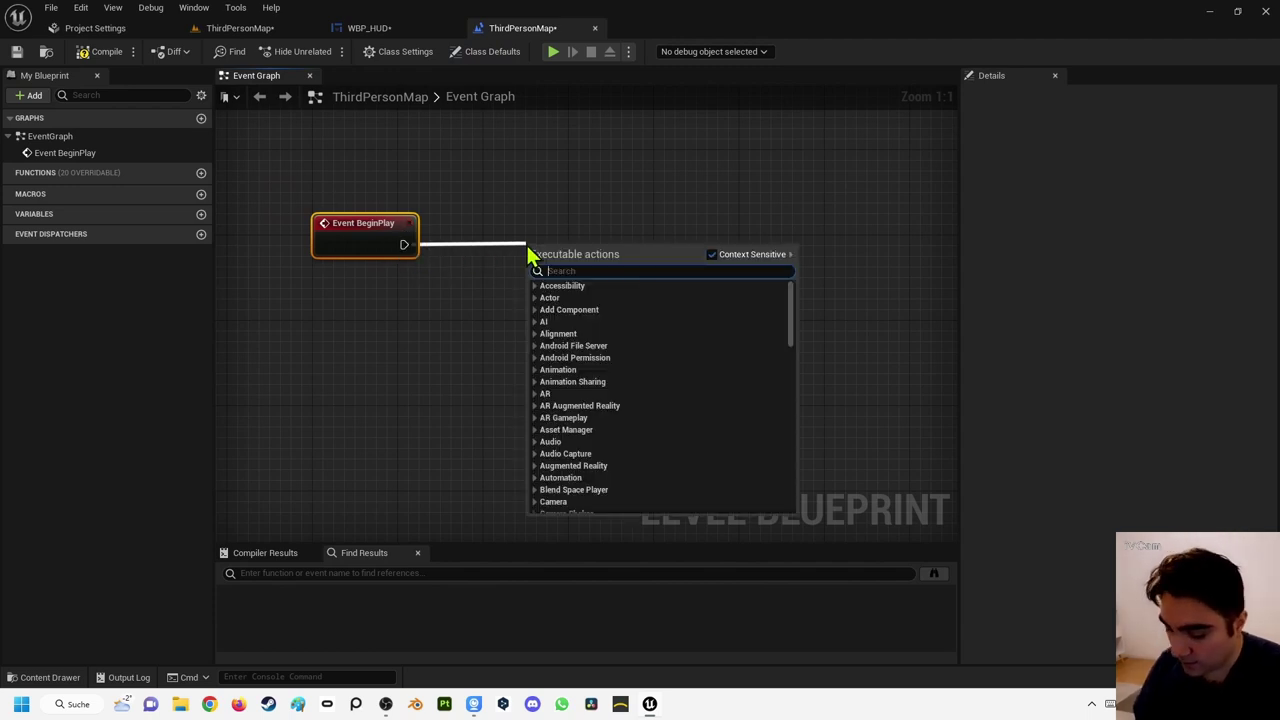
type("created")
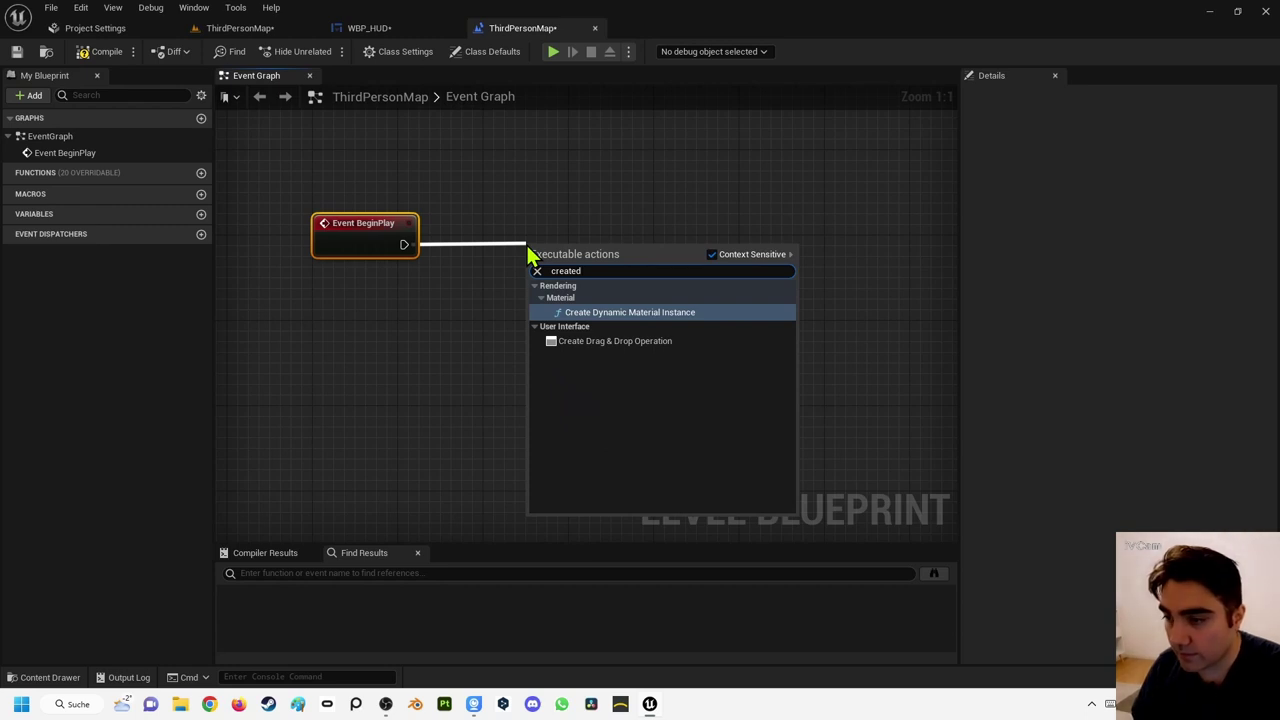
key("BackSpace")
type("widget")
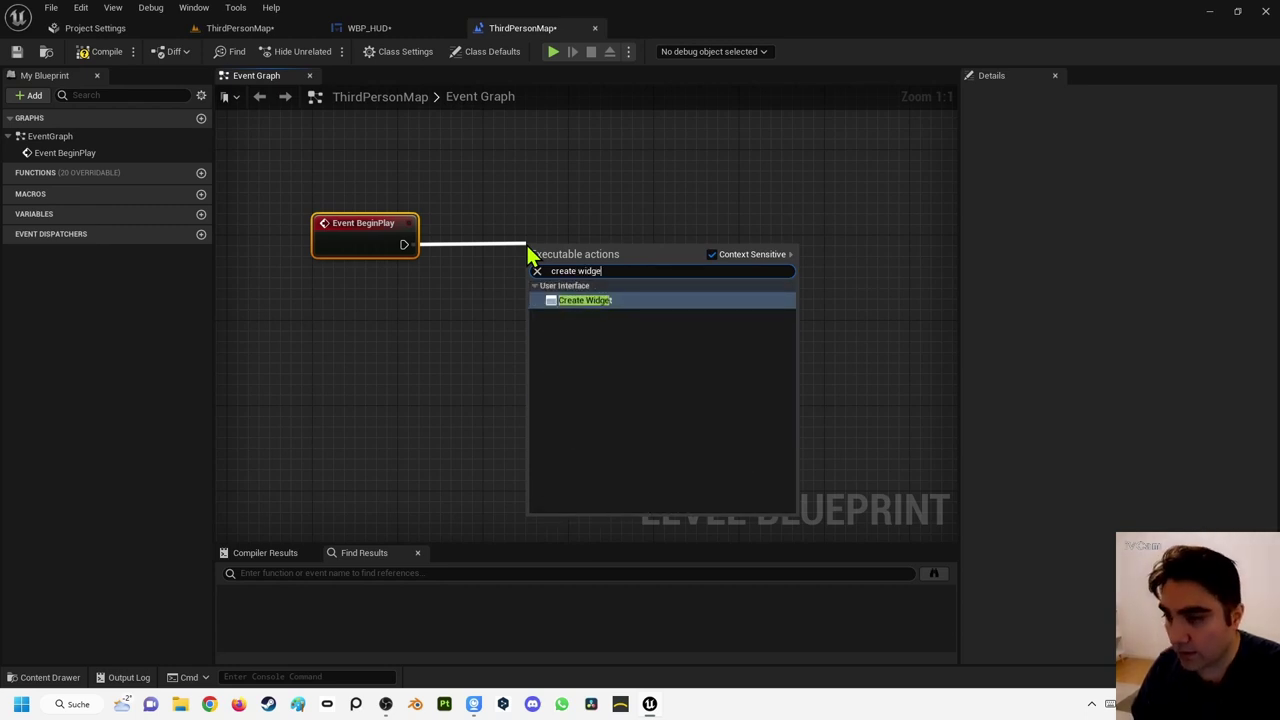
key("Return")
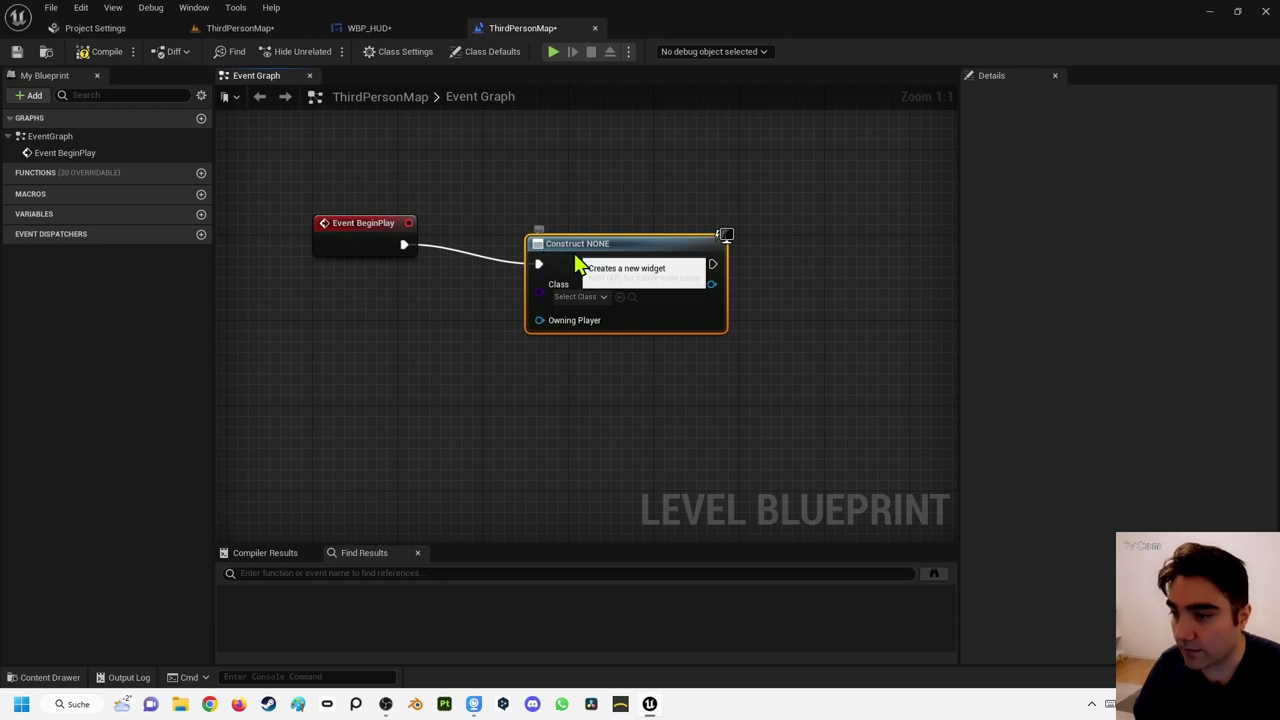
Step: Position the Create Widget node and set its Class to WBP_HUD
left_click_drag(526, 243, 518, 222)
right_click_drag(500, 210, 509, 163)
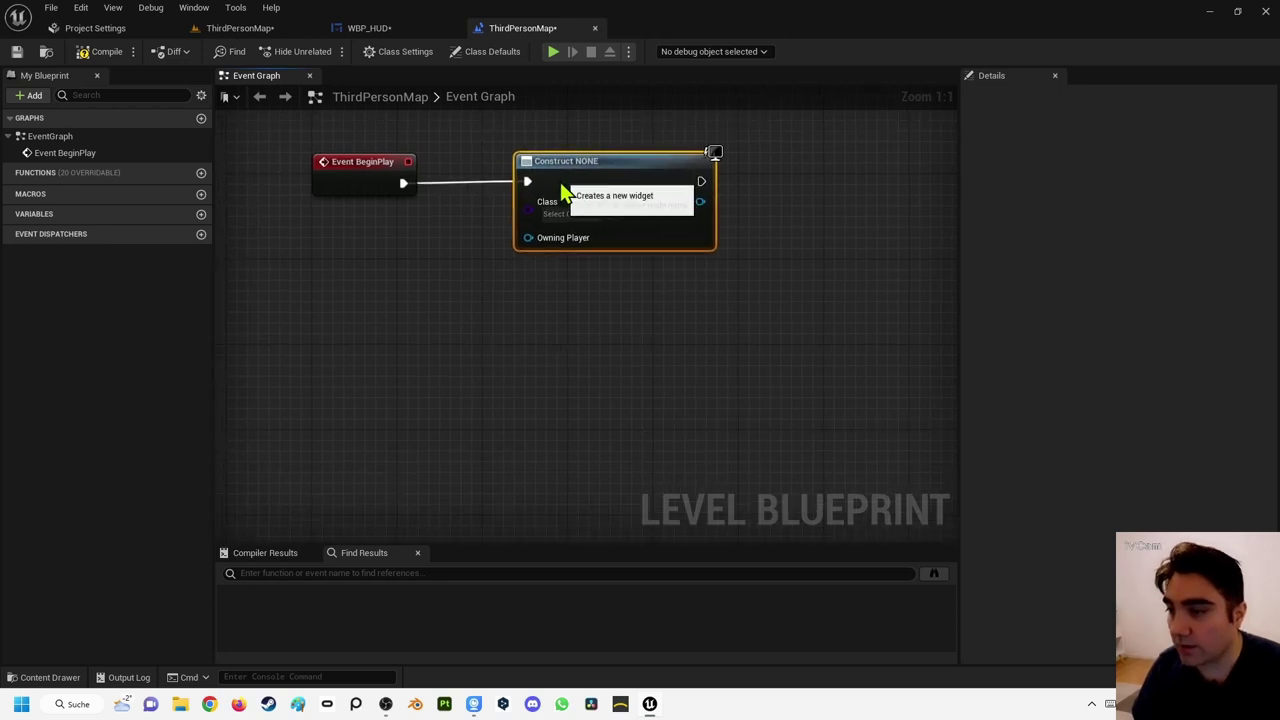
left_click_drag(566, 190, 556, 192)
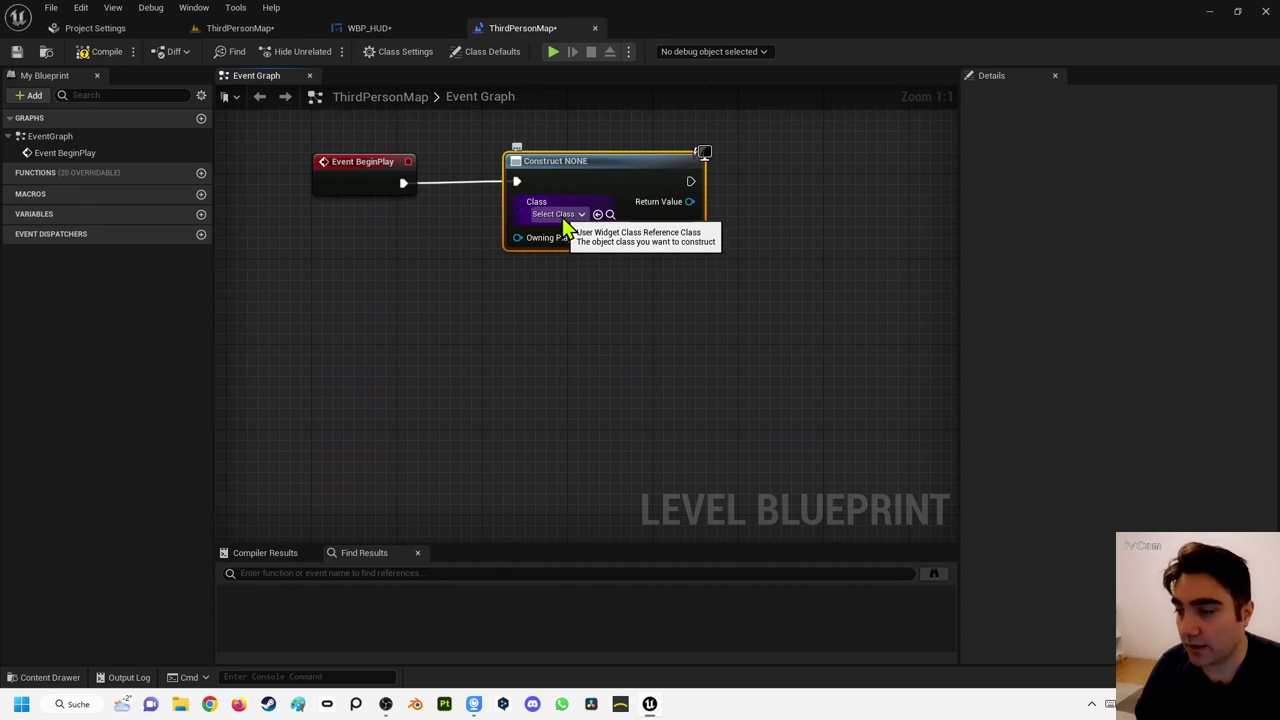
left_click(566, 214)
type("WB")
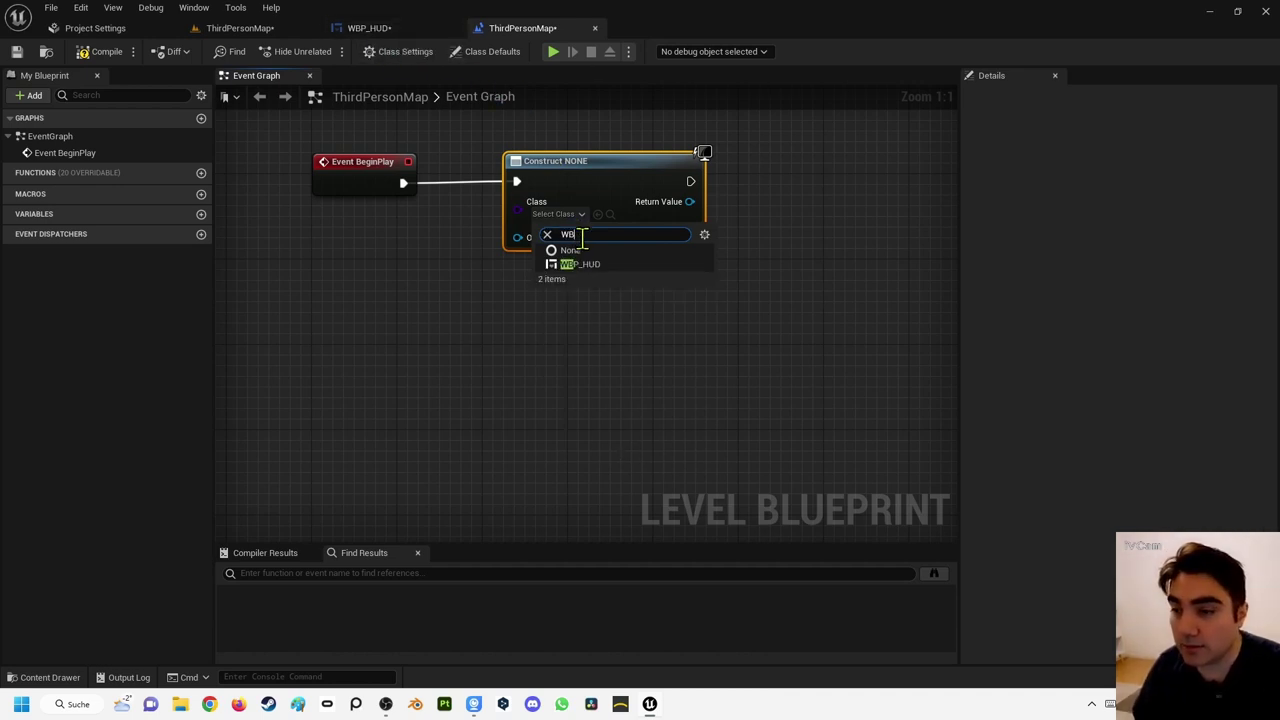
left_click(572, 266)
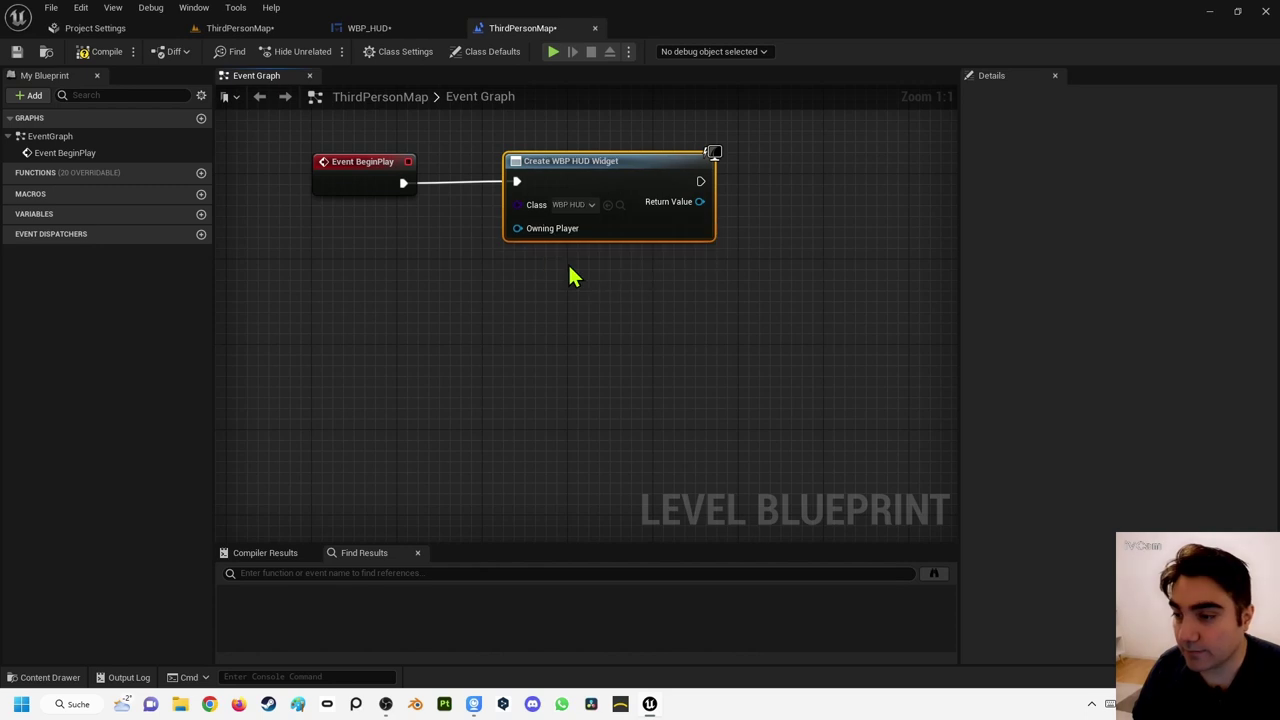
left_click(597, 279)
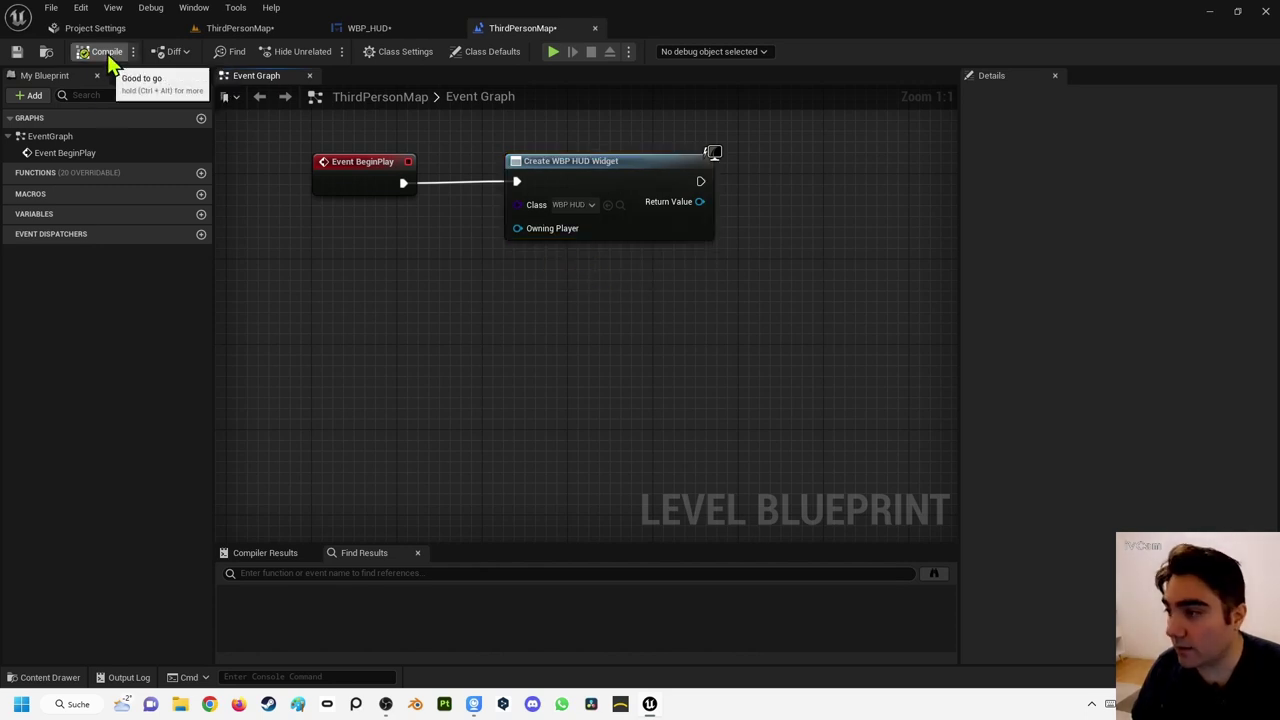
Step: Play ThirdPersonMap, run the character around with W and A, then stop with Esc
left_click(264, 30)
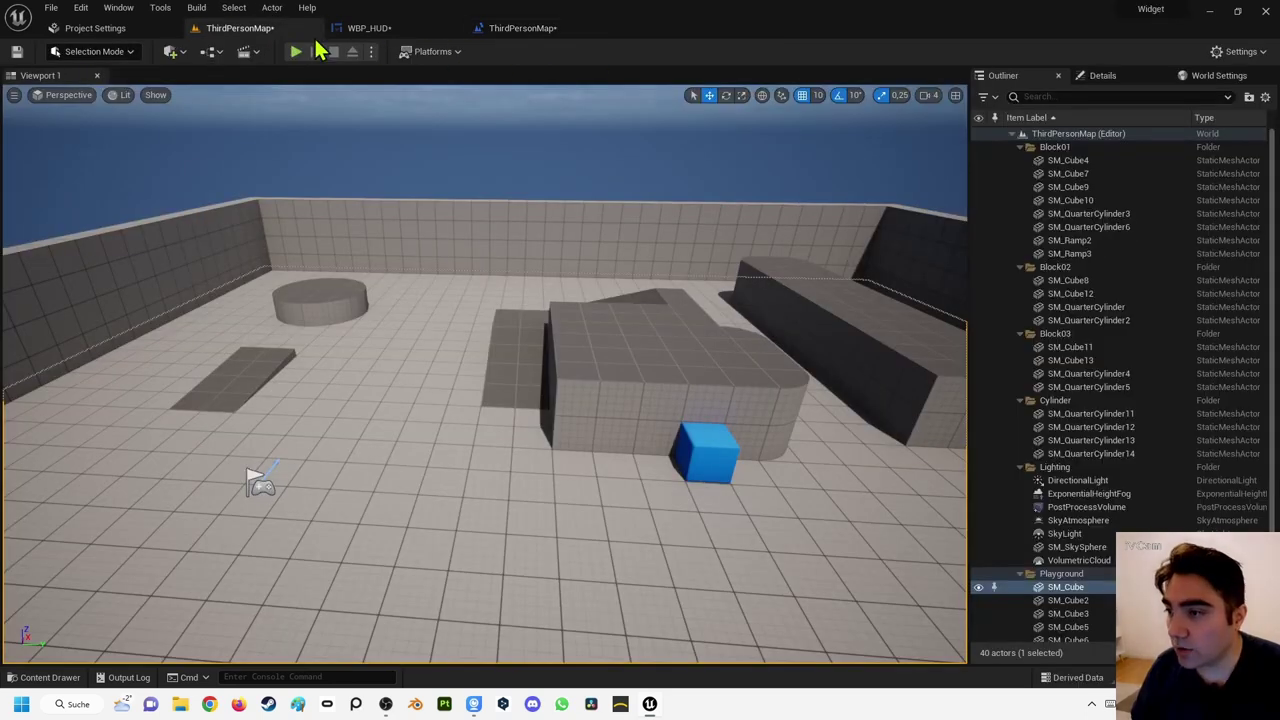
left_click(297, 55)
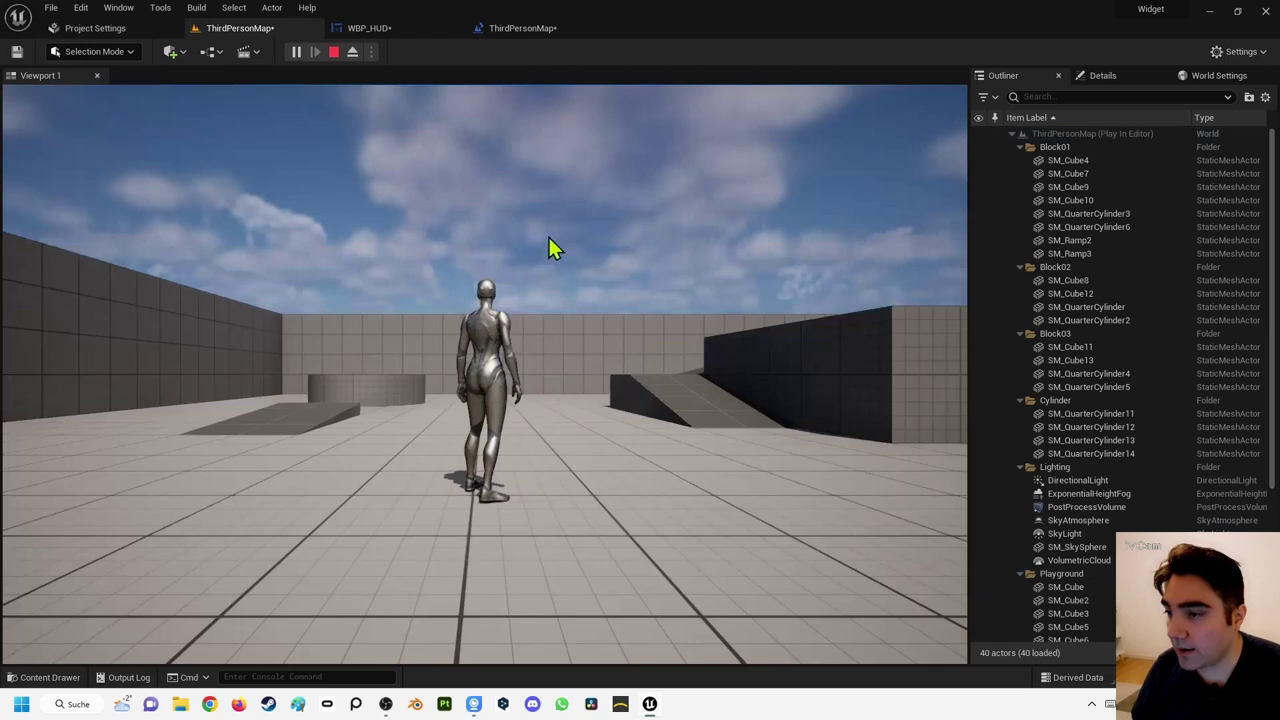
left_click(528, 334)
key("w")
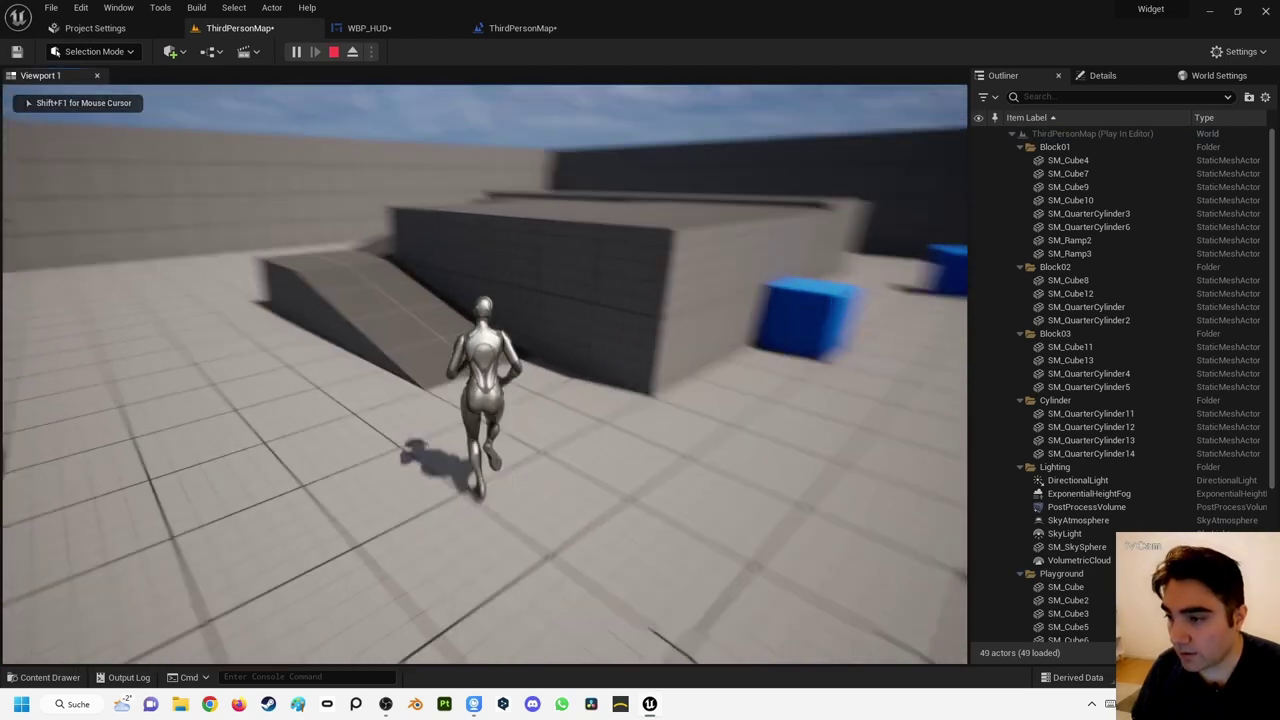
key("a")
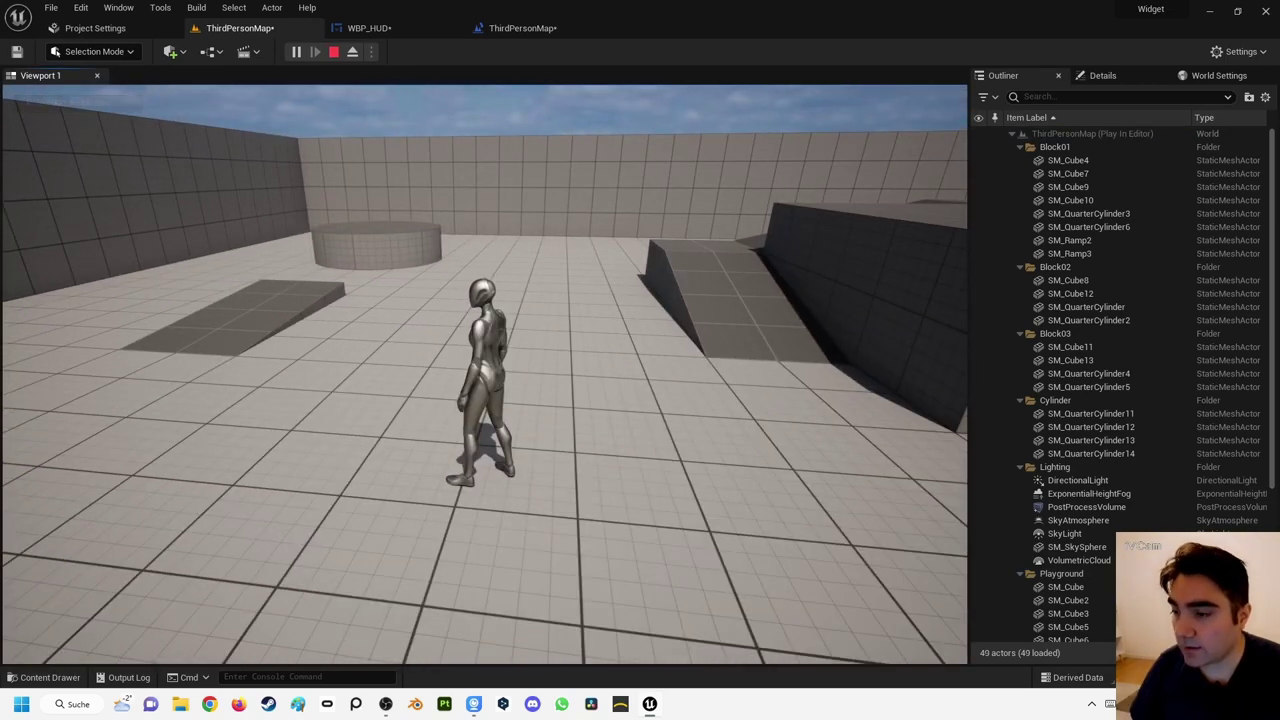
key("Escape")
Step: Chain an Add to Viewport node after Create WBP_HUD Widget, wiring its Return Value into Target
left_click(370, 27)
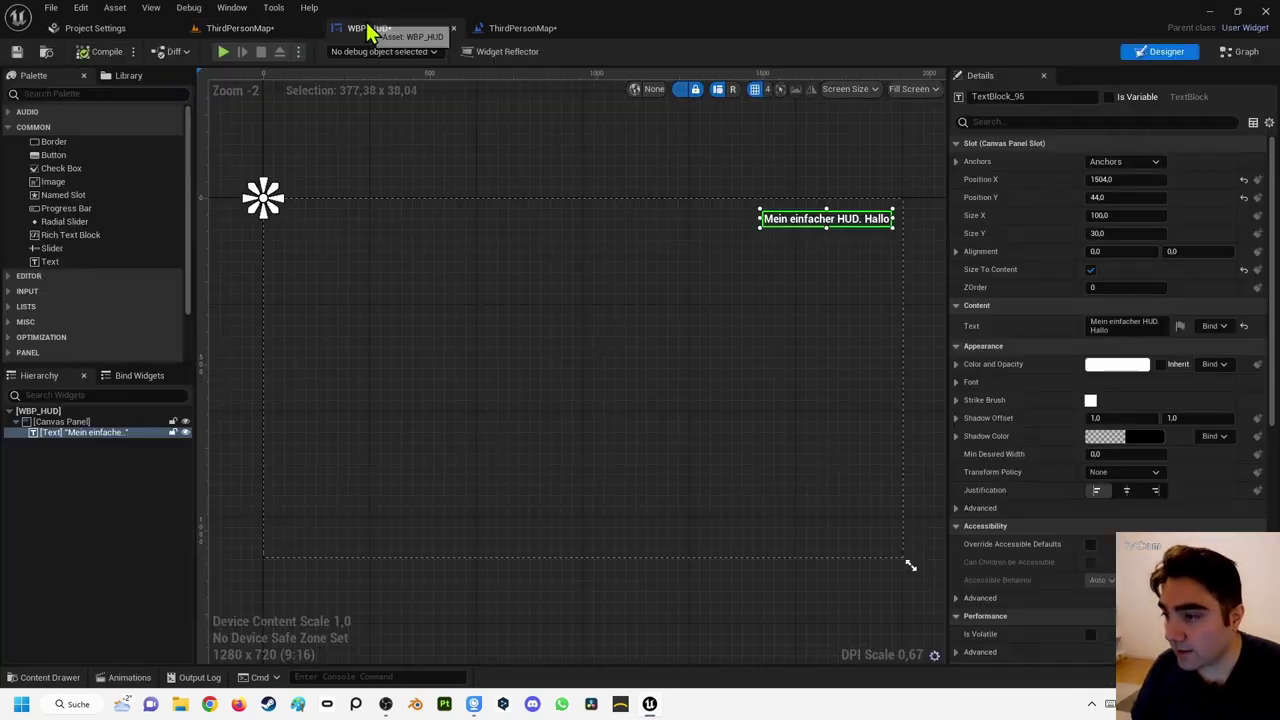
left_click(512, 28)
scroll(654, 268, "down", 1)
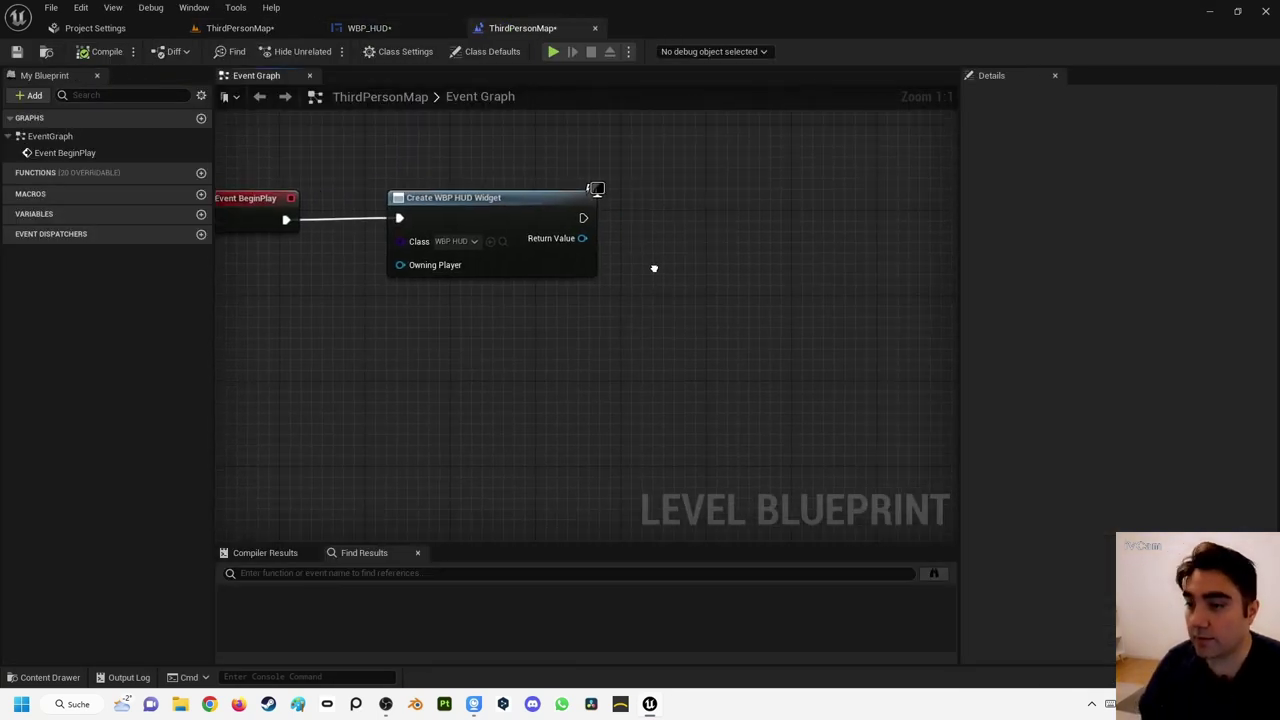
scroll(630, 290, "down", 1)
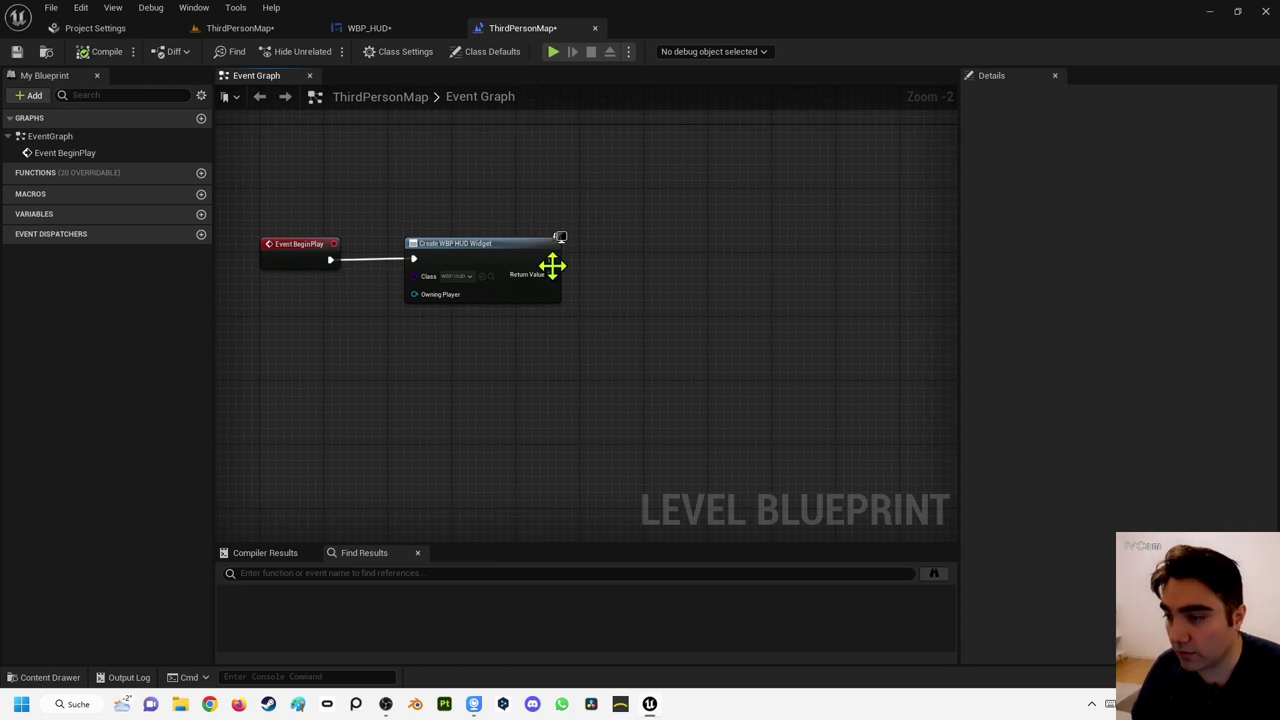
left_click_drag(551, 259, 643, 268)
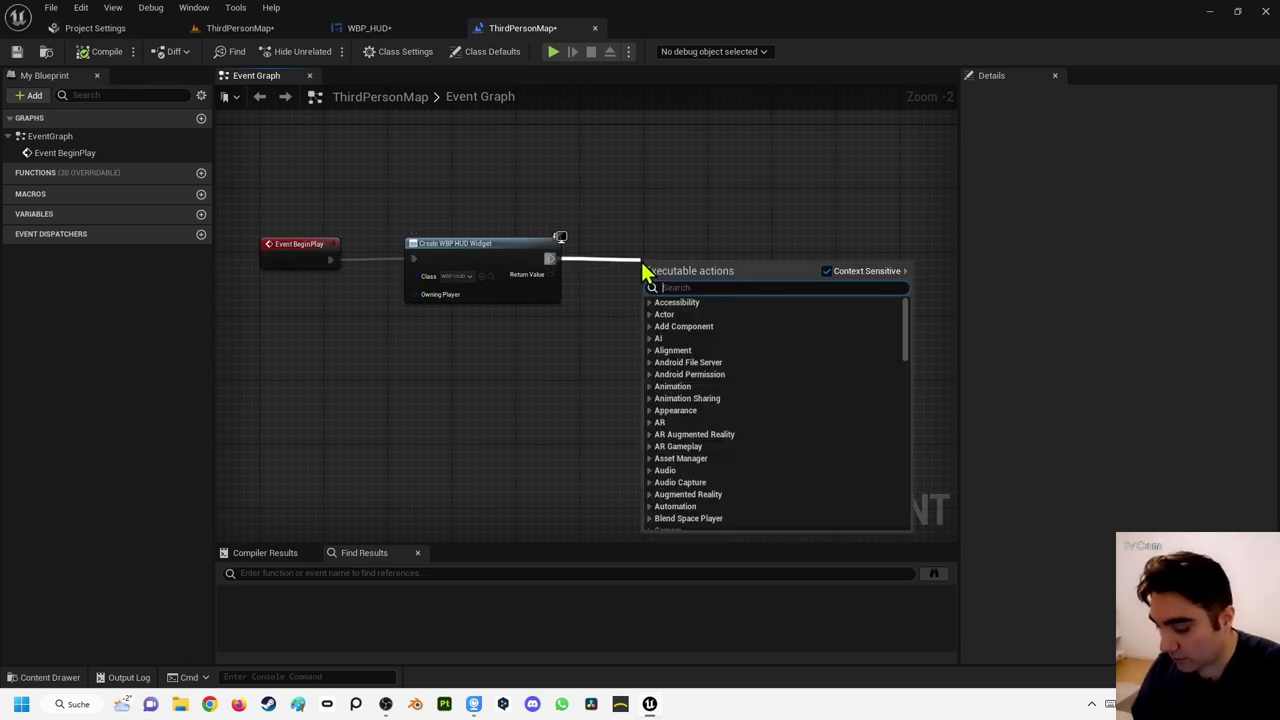
type("addto")
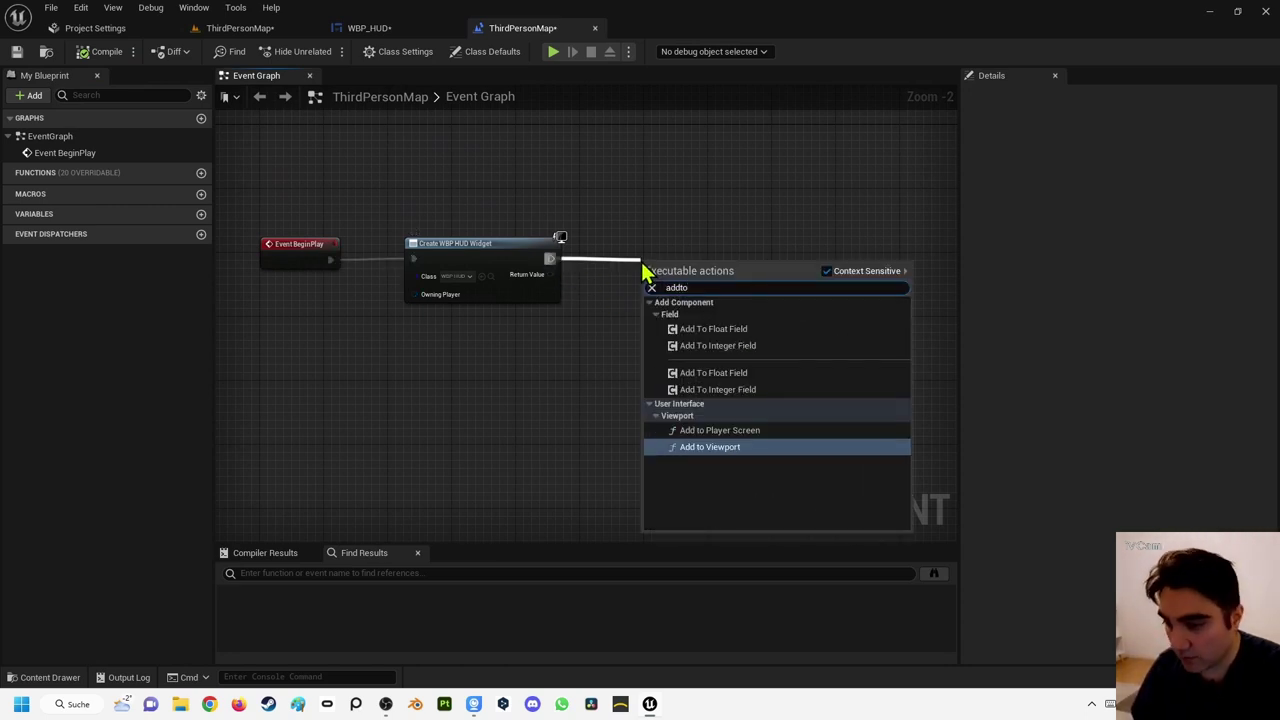
key("Return")
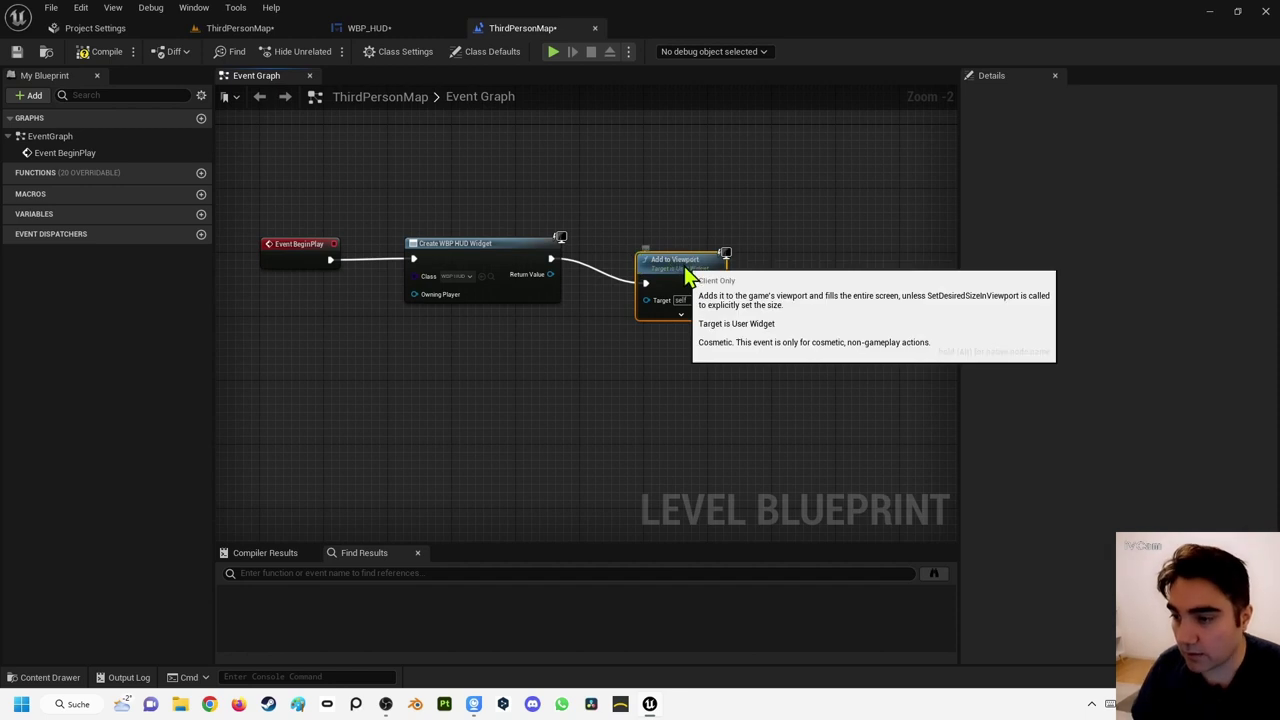
left_click_drag(679, 258, 703, 234)
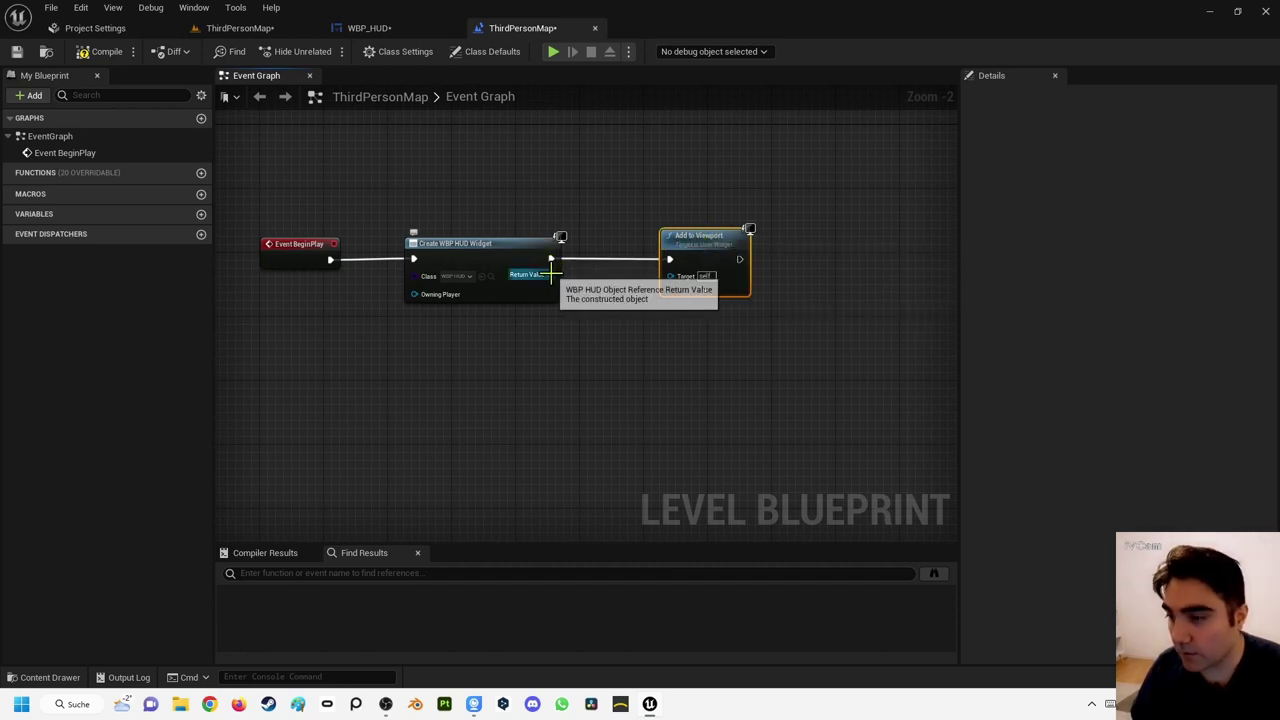
mouse_move(550, 274)
left_mouse_down()
mouse_move(628, 292)
mouse_move(670, 276)
left_mouse_up()
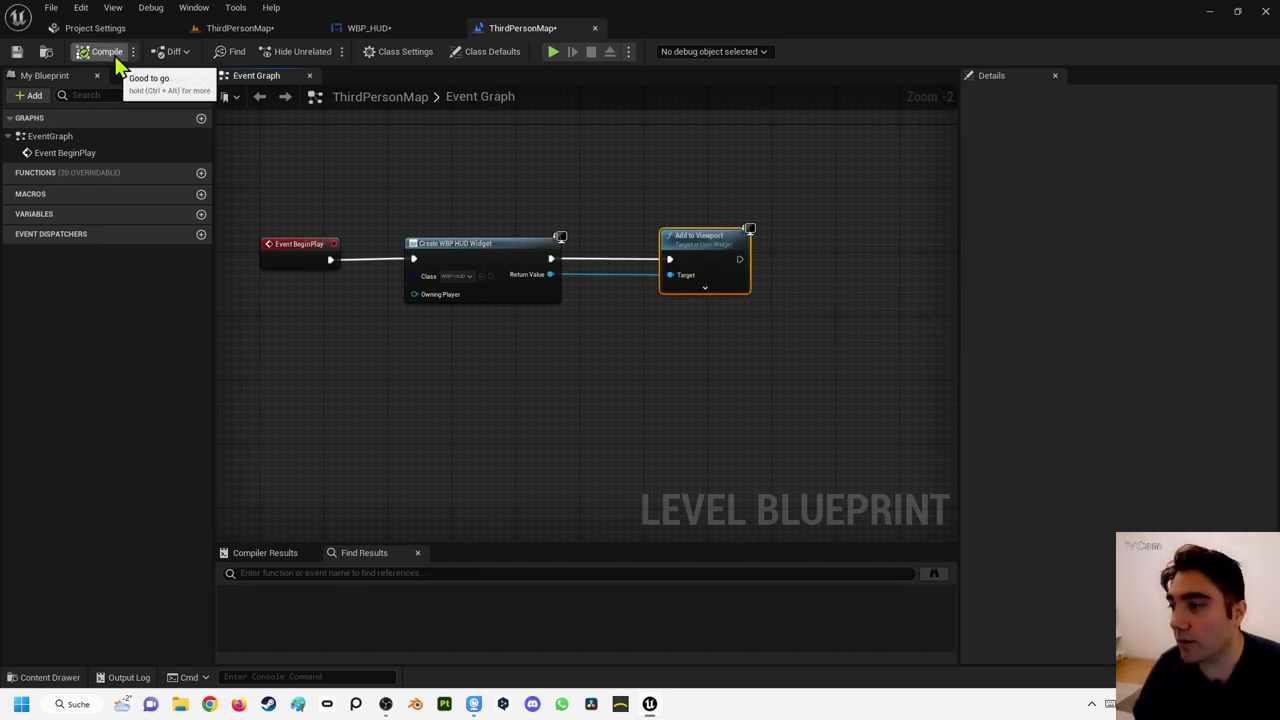
Step: Play-test the level from the level editor, walk forward, stop with Esc, and widen the outliner panel
left_click(215, 29)
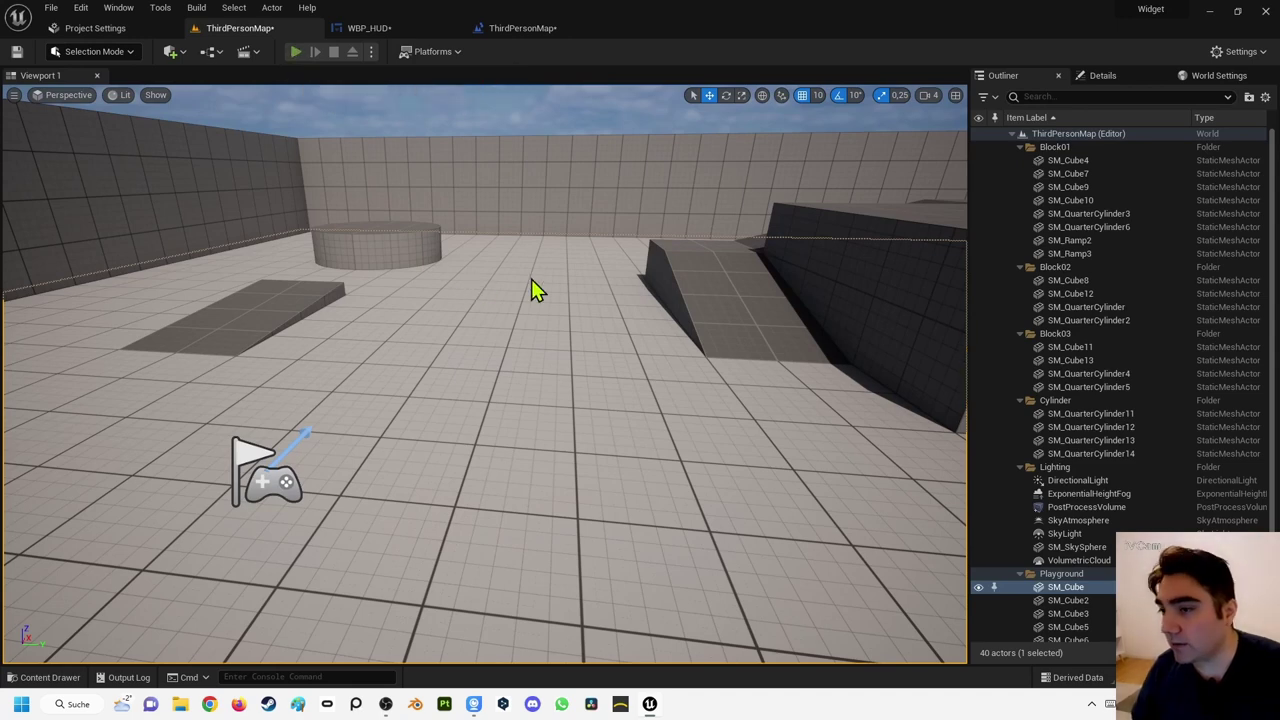
key("alt+p")
key("w")
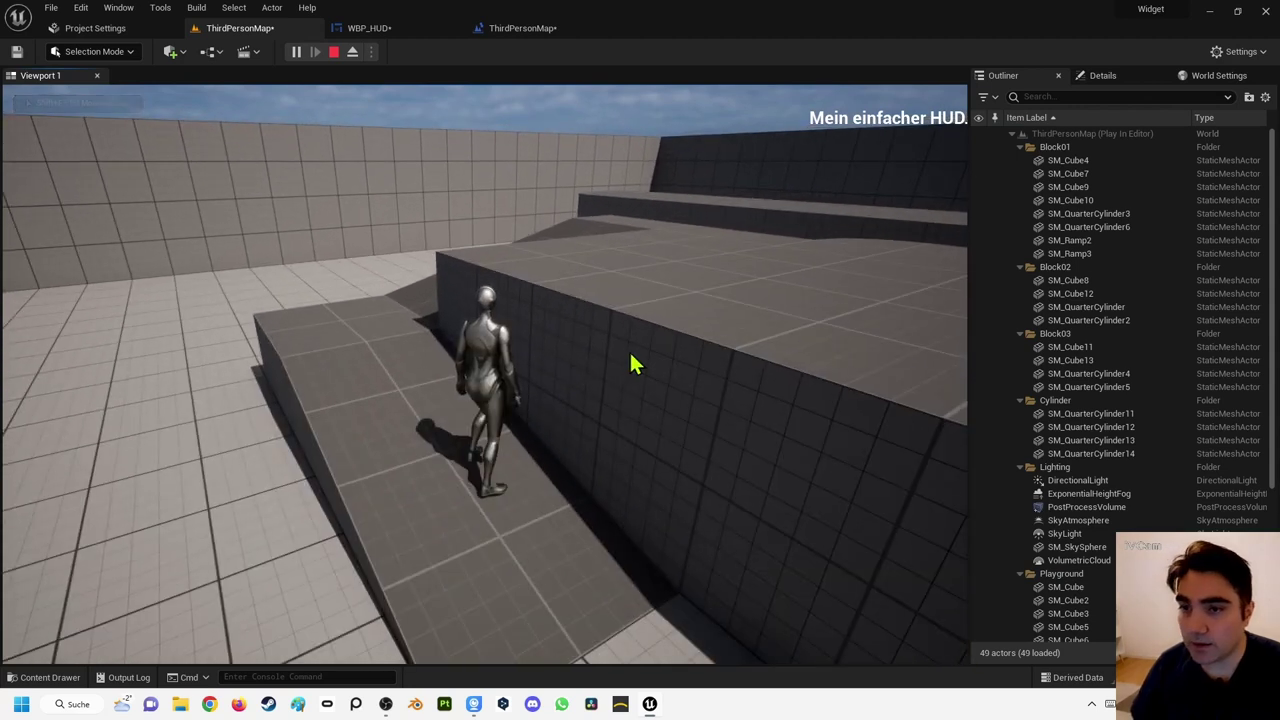
key("Escape")
mouse_move(968, 253)
left_mouse_down()
mouse_move(1098, 267)
mouse_move(930, 258)
left_mouse_up()
Step: Move the WBP_HUD greeting text left to Position X 1284, Y 60 so it fits on screen
left_click(378, 30)
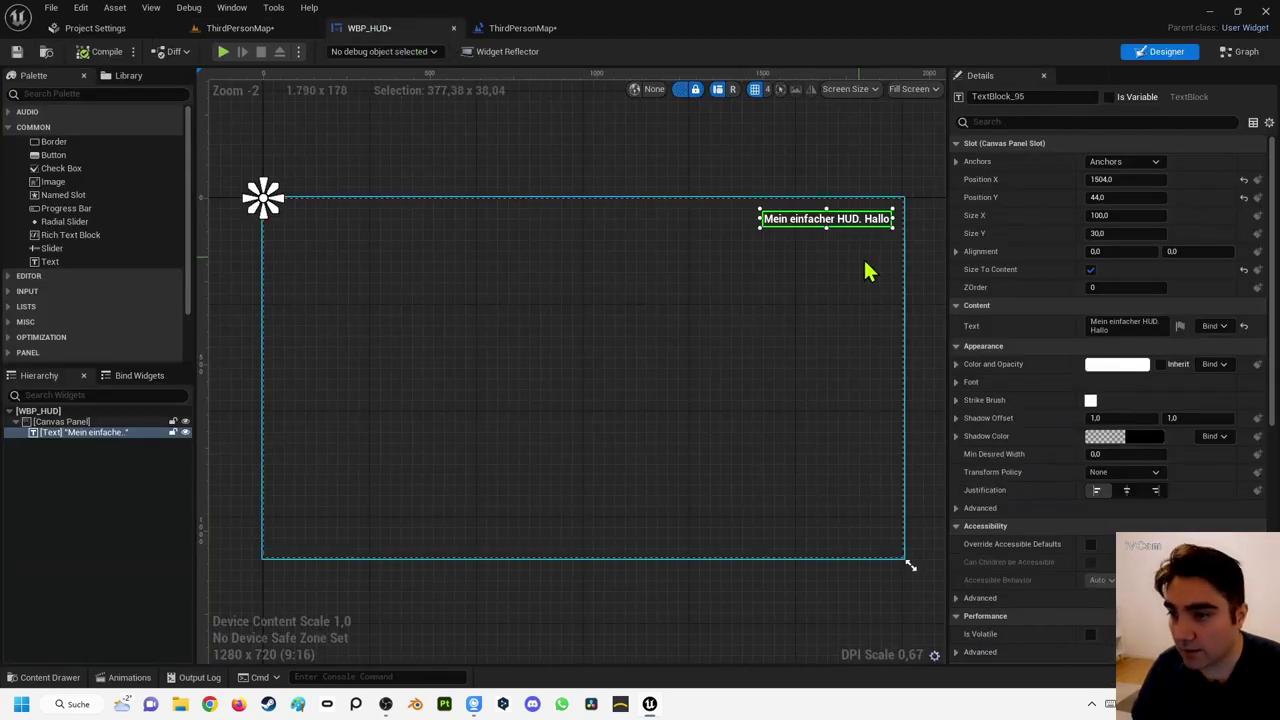
left_click_drag(862, 226, 826, 224)
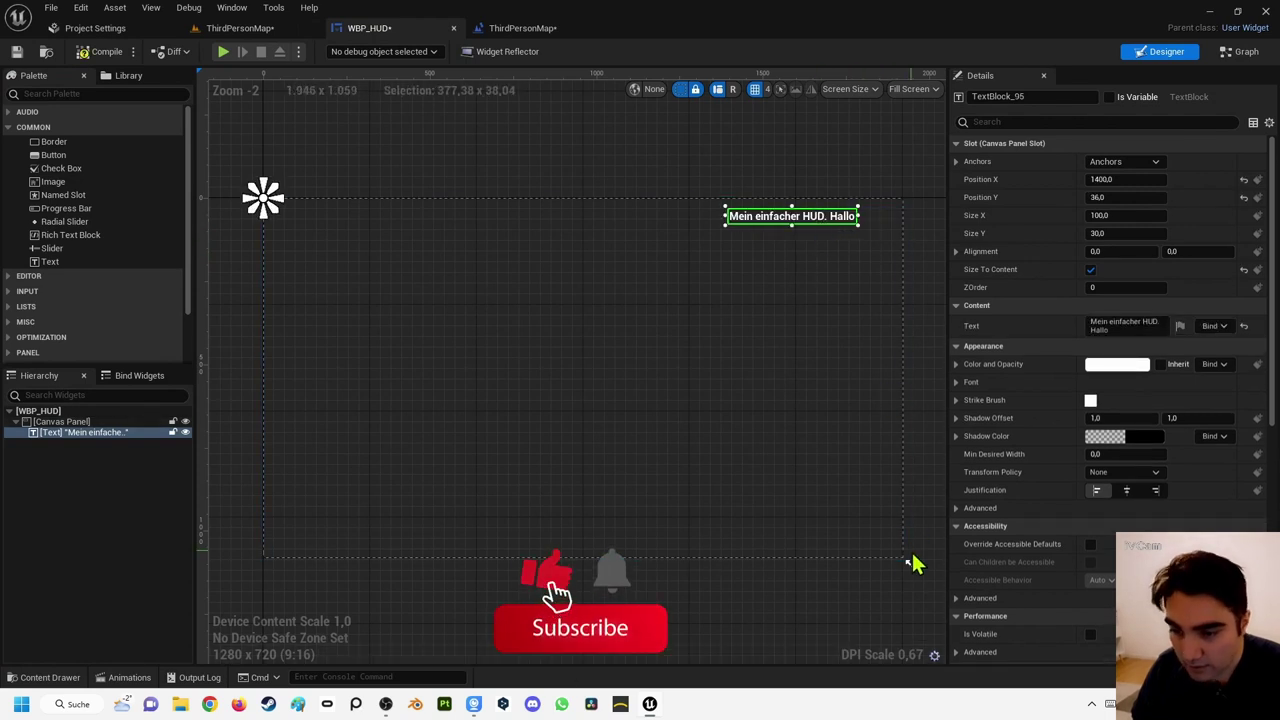
left_click_drag(906, 560, 903, 560)
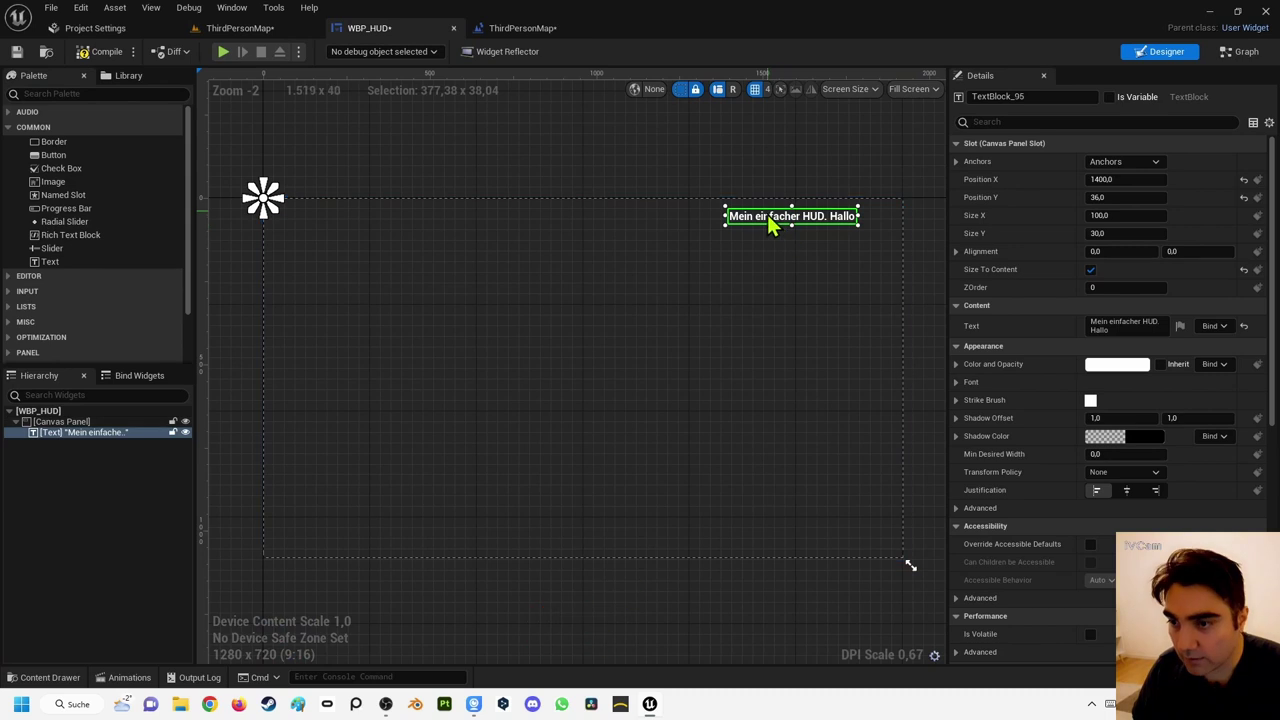
left_click_drag(768, 221, 737, 229)
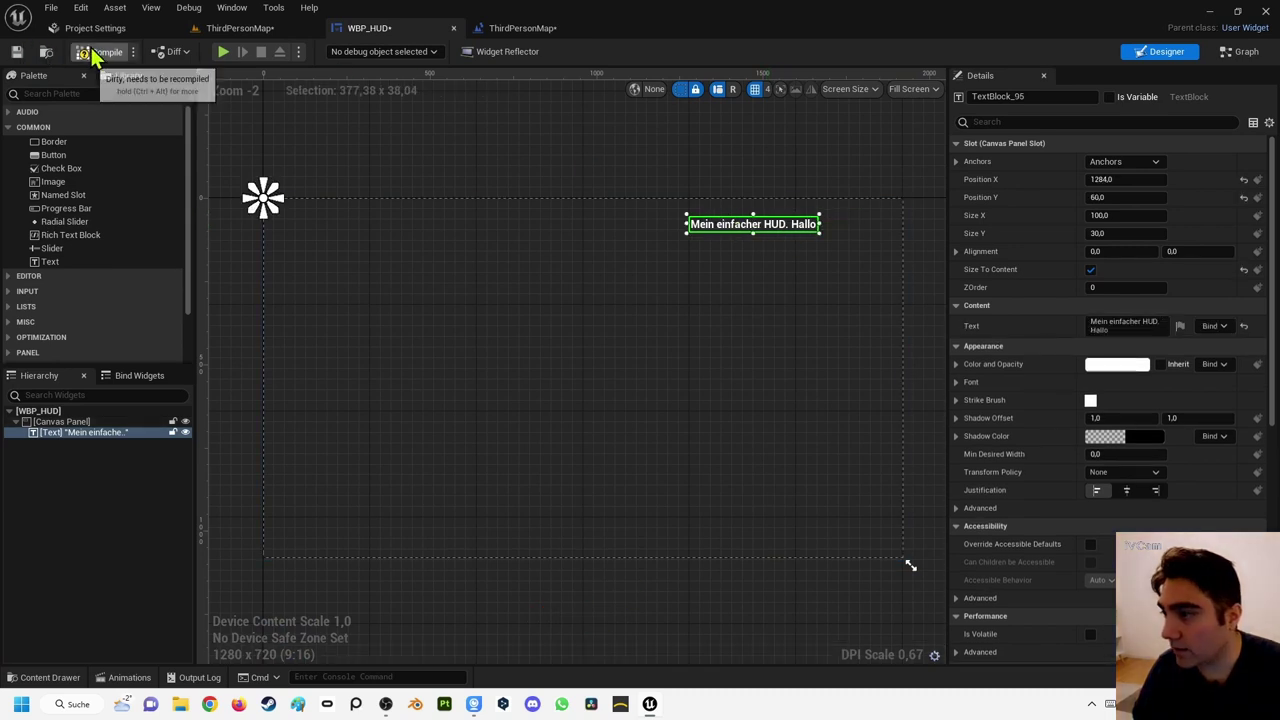
left_click(218, 29)
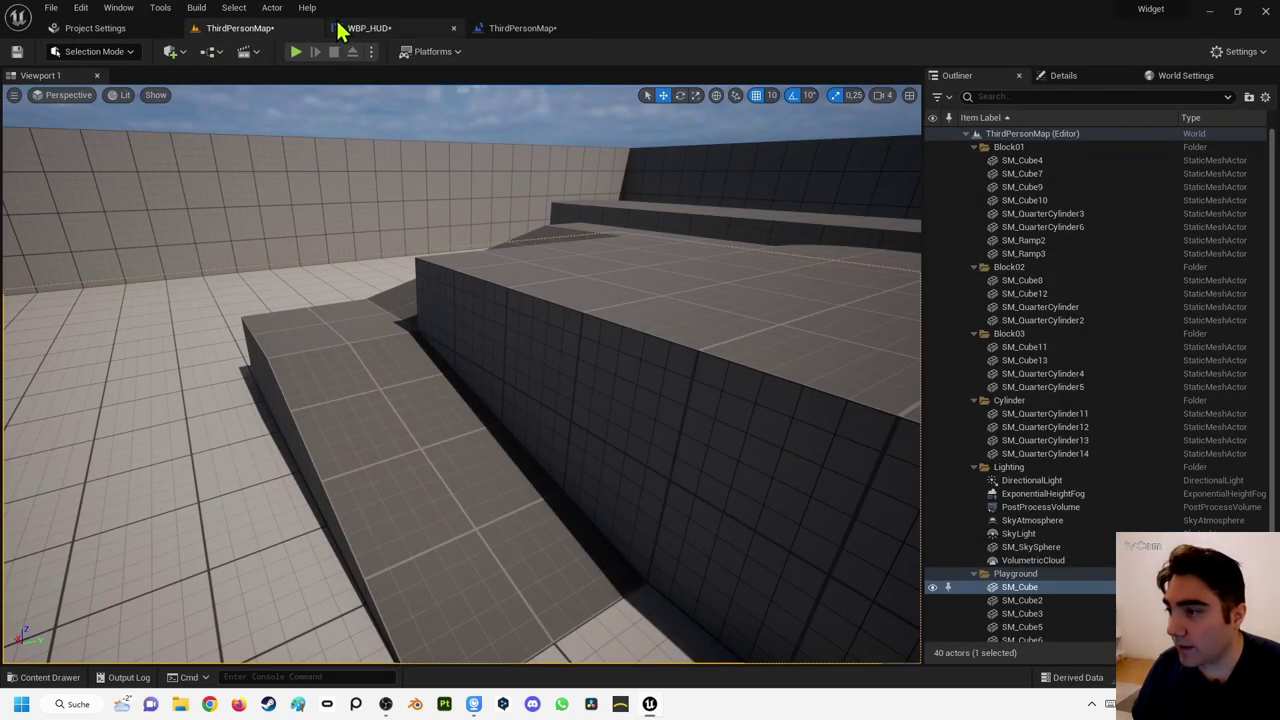
key("alt+p")
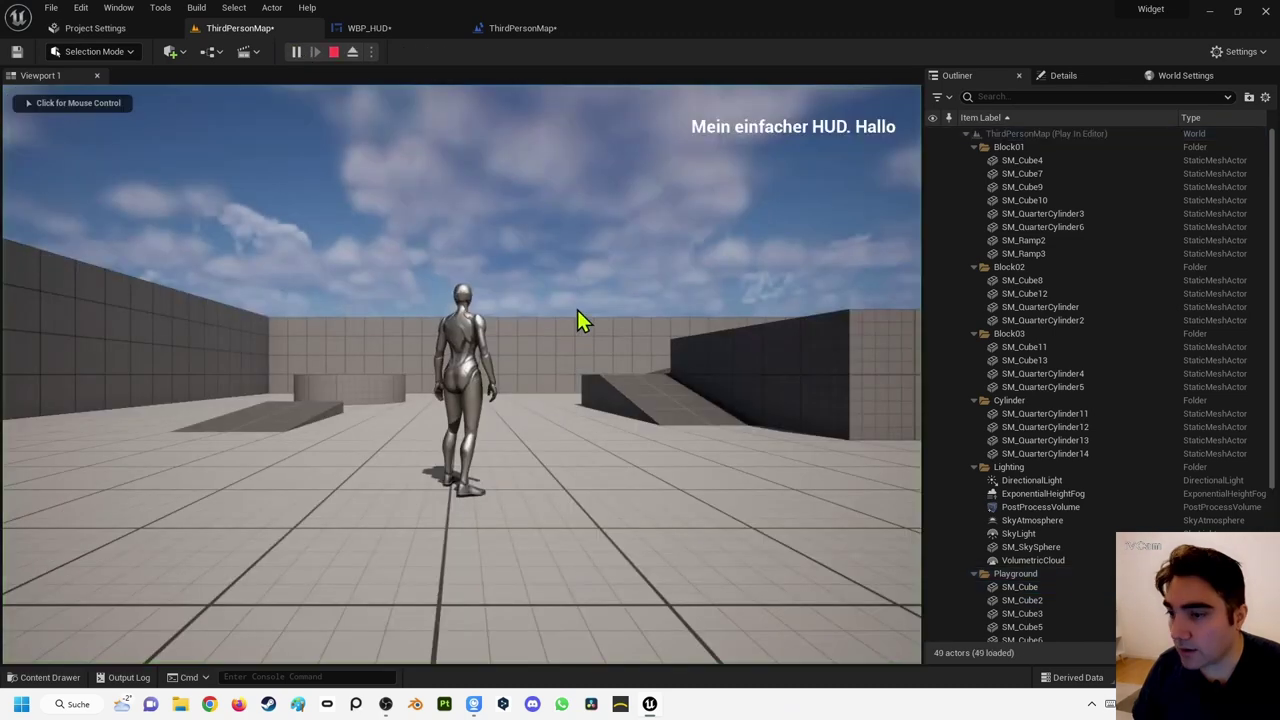
key("w")
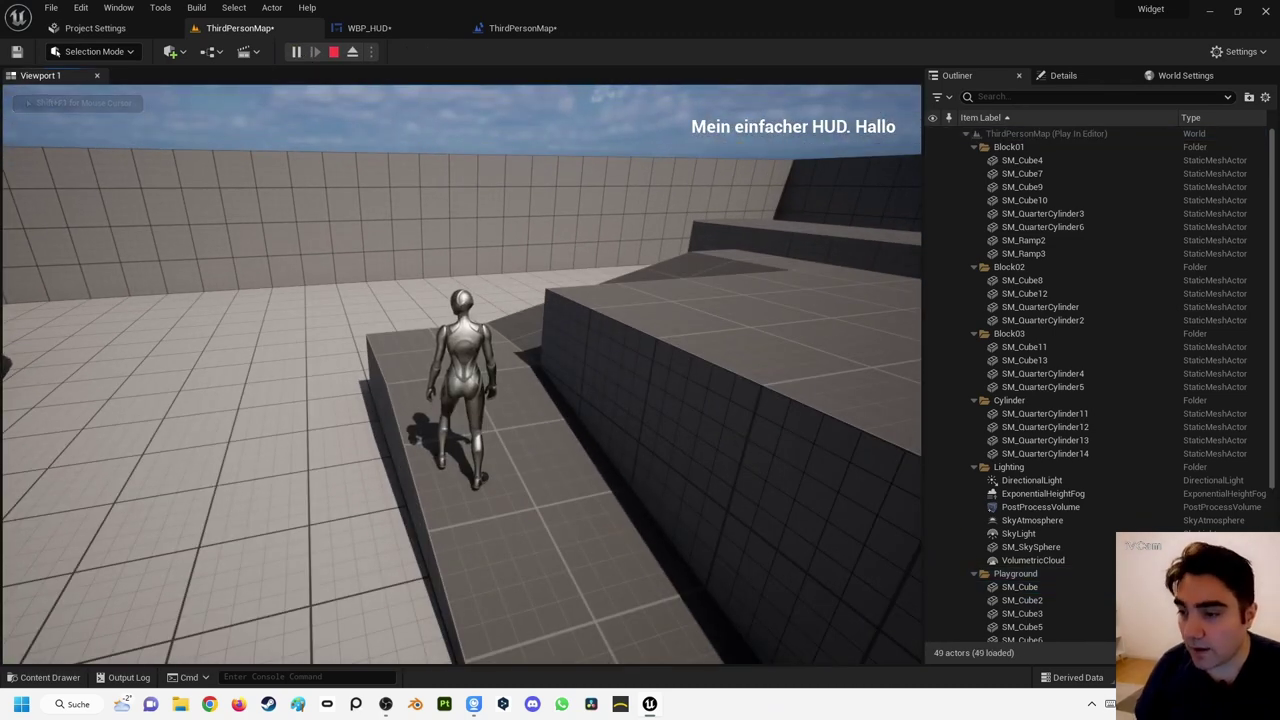
key("Escape")
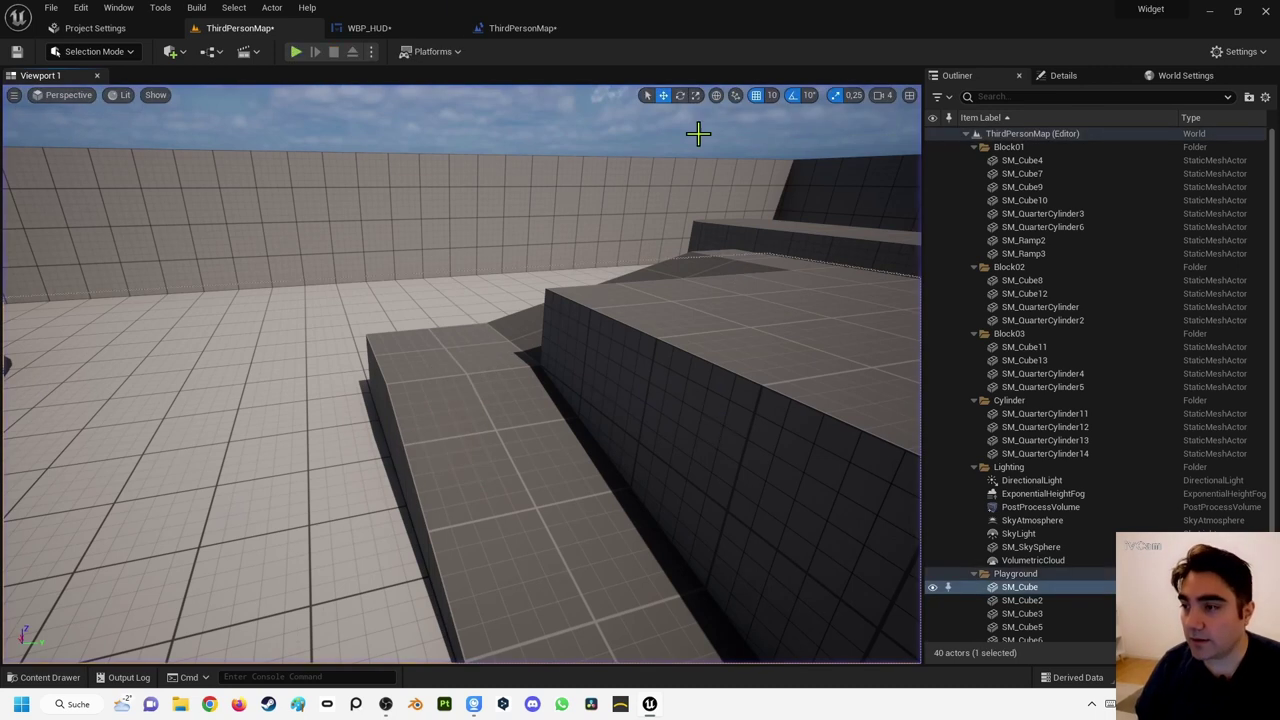
left_click(360, 28)
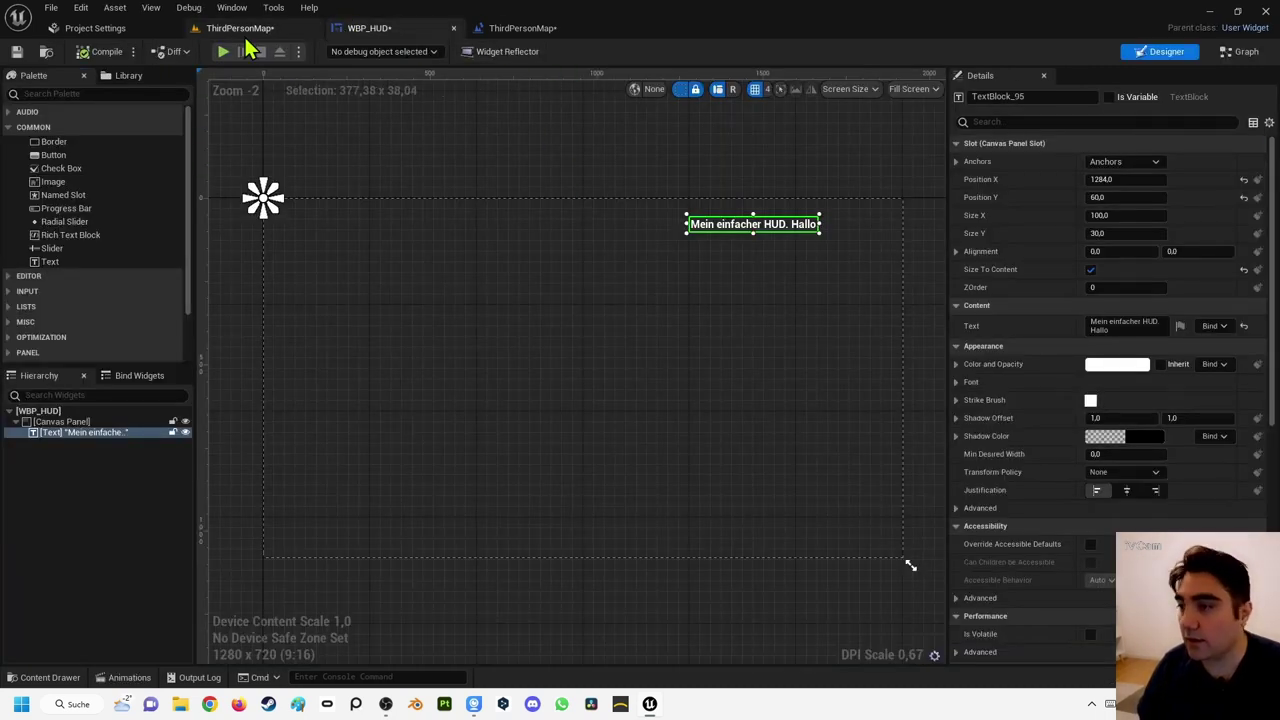
left_click(240, 28)
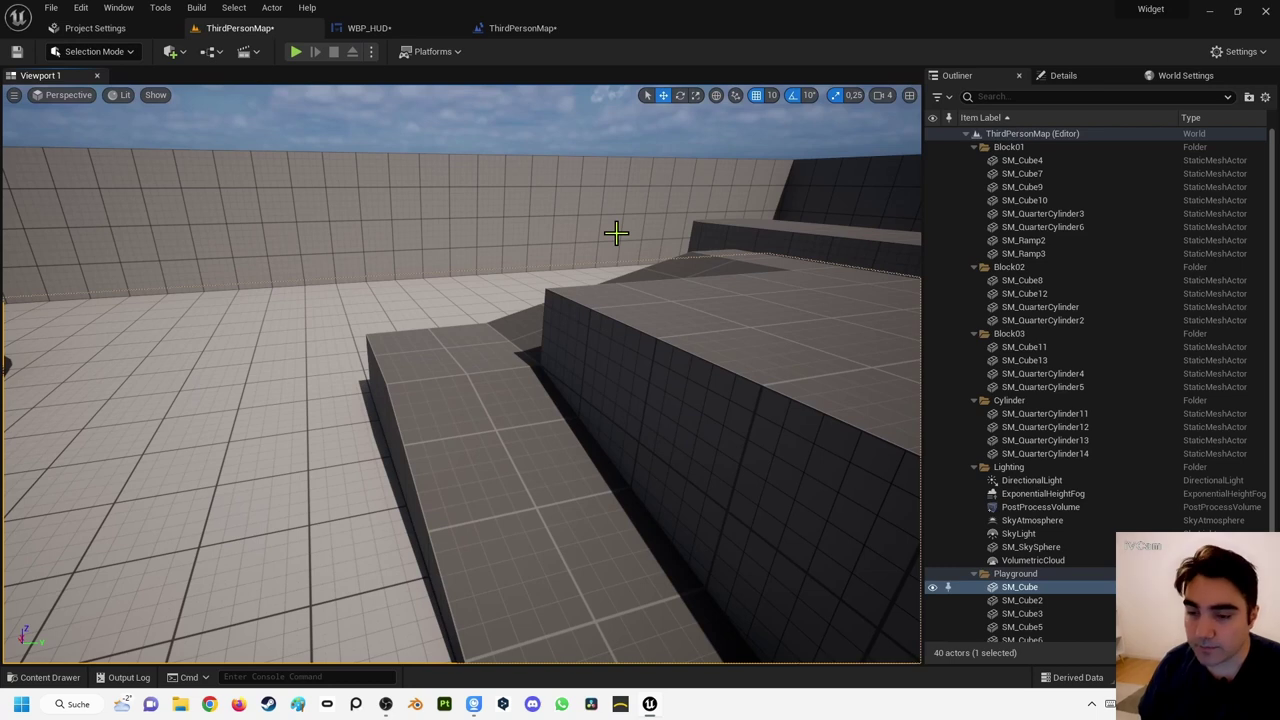